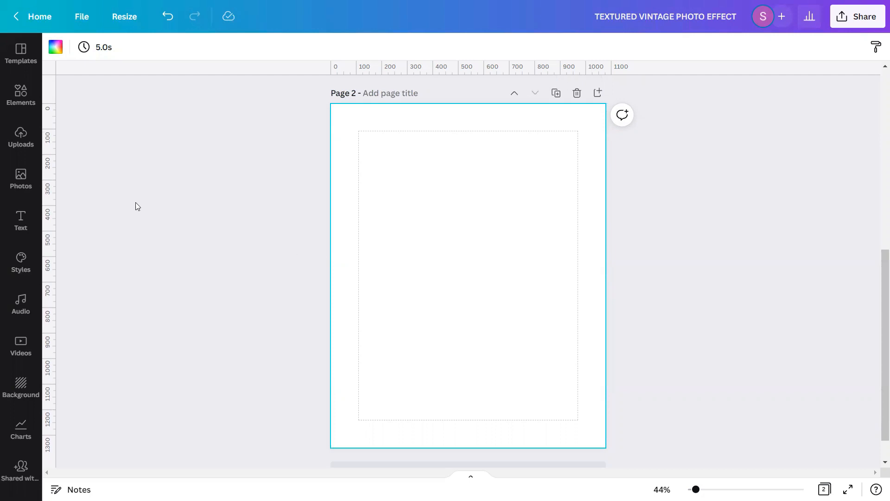
Search the photo library for "Peasant Woman"
left_click(18, 180)
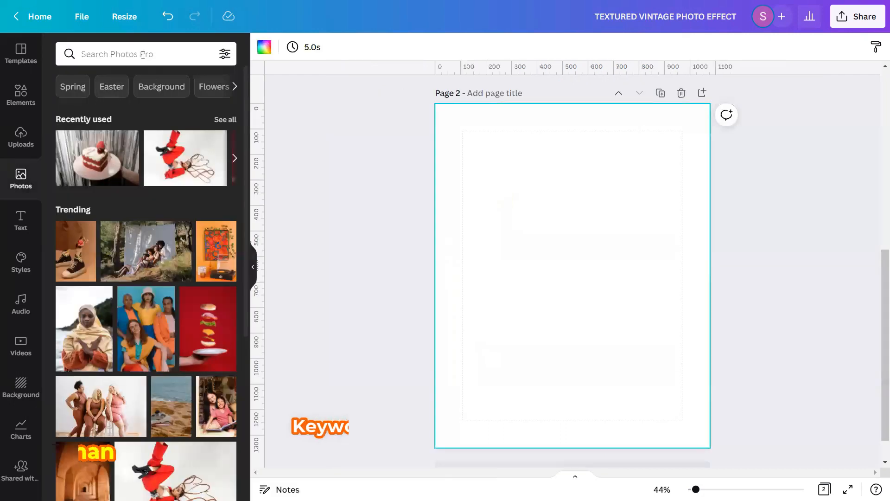
type("Pe")
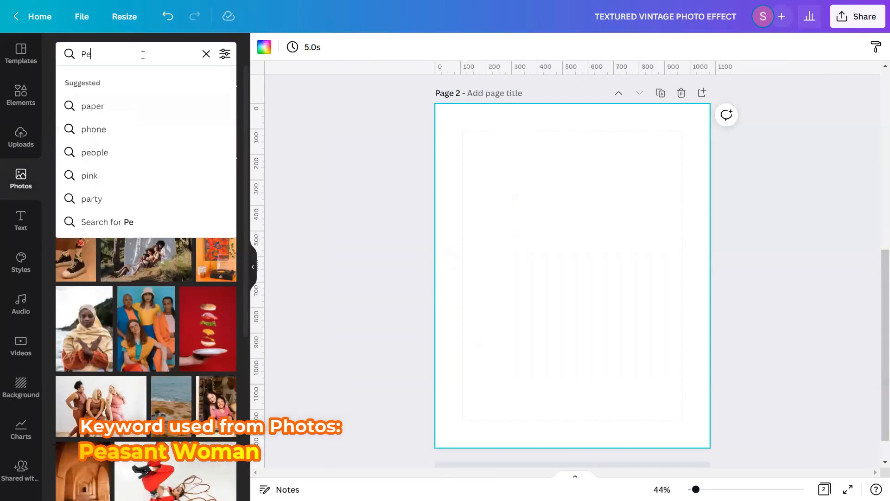
type("asant Wom")
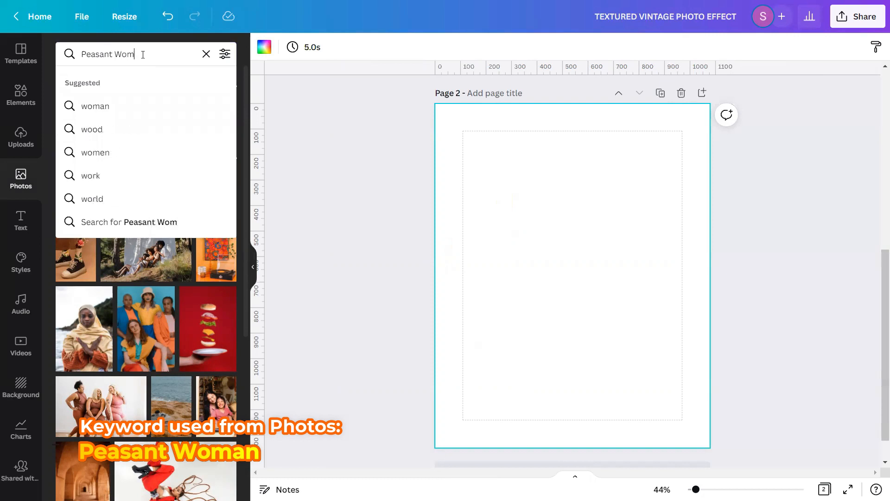
type("an")
key("Return")
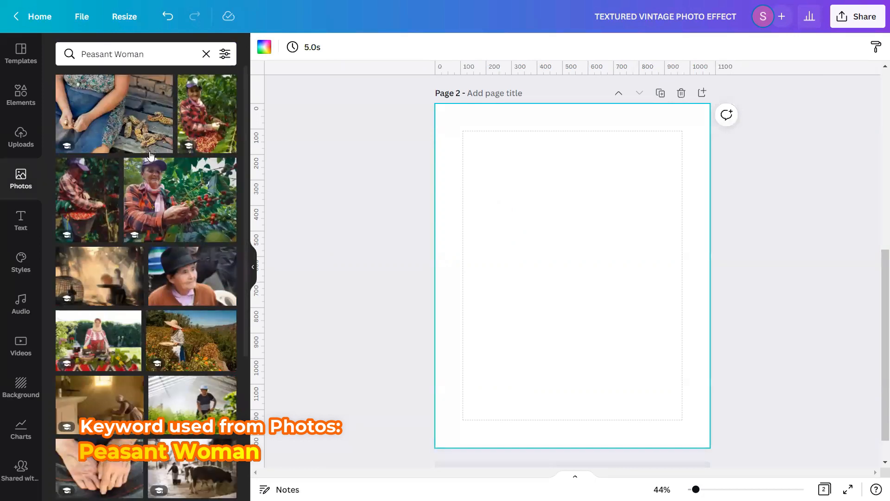
Insert the portrait photo of the woman in a white bonnet behind pumpkins and fruit onto page 2
scroll(150, 155, "down", 15)
scroll(149, 154, "down", 5)
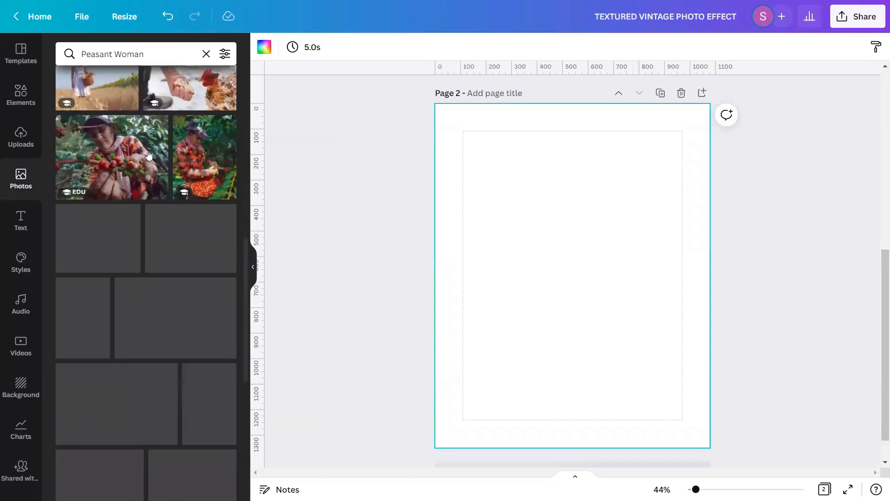
scroll(147, 155, "down", 8)
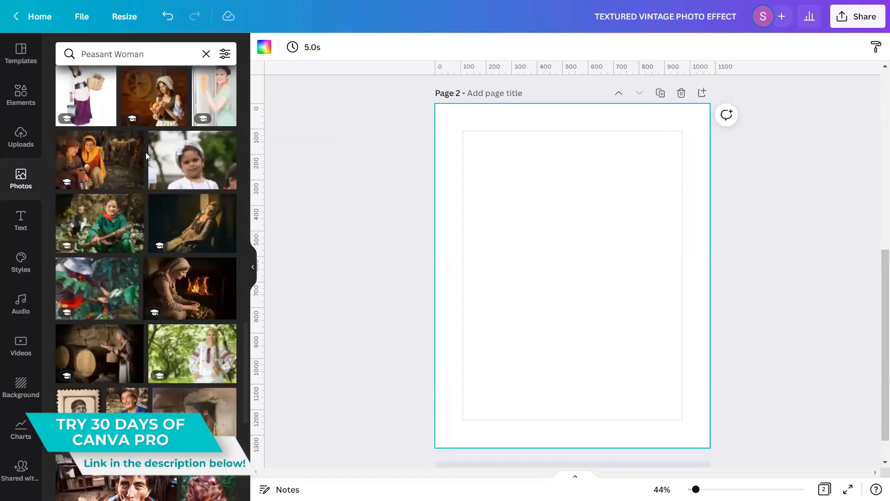
scroll(146, 152, "down", 10)
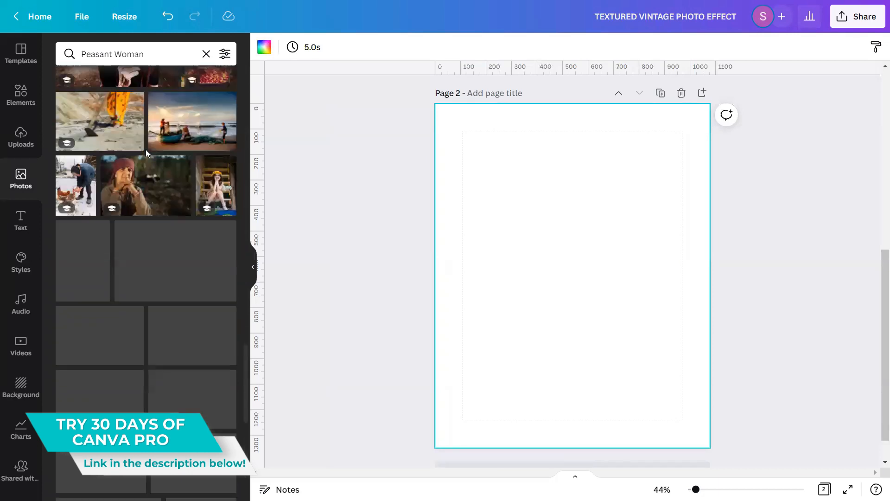
scroll(145, 149, "down", 10)
scroll(146, 148, "down", 5)
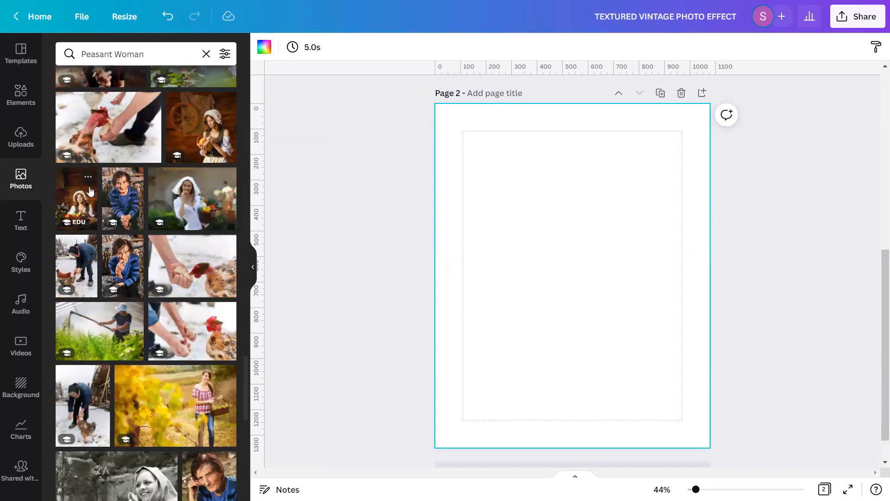
left_click(88, 178)
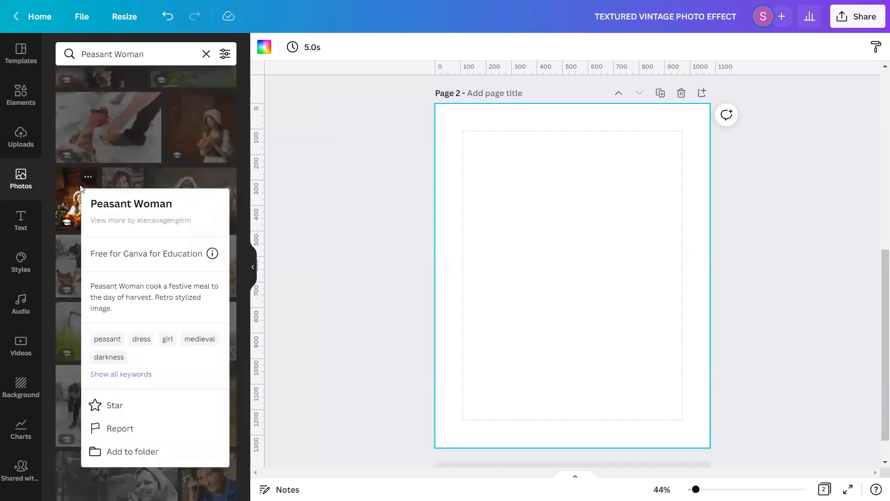
left_click(69, 198)
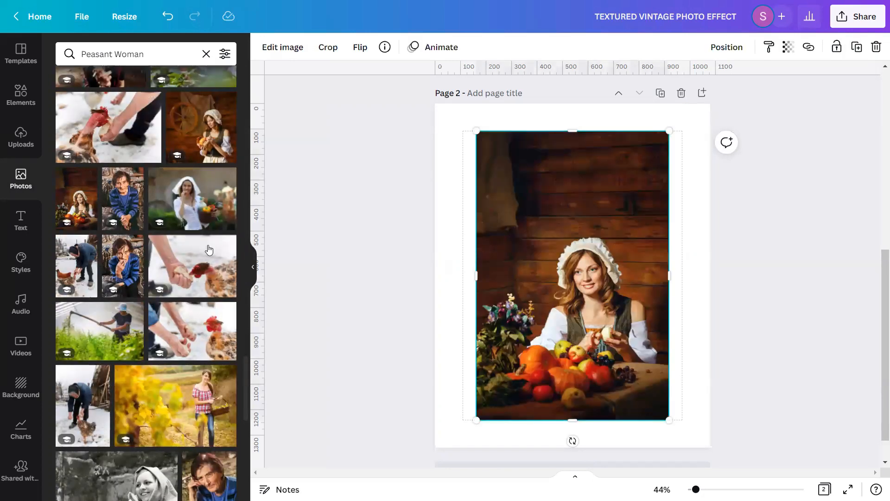
left_click(251, 270)
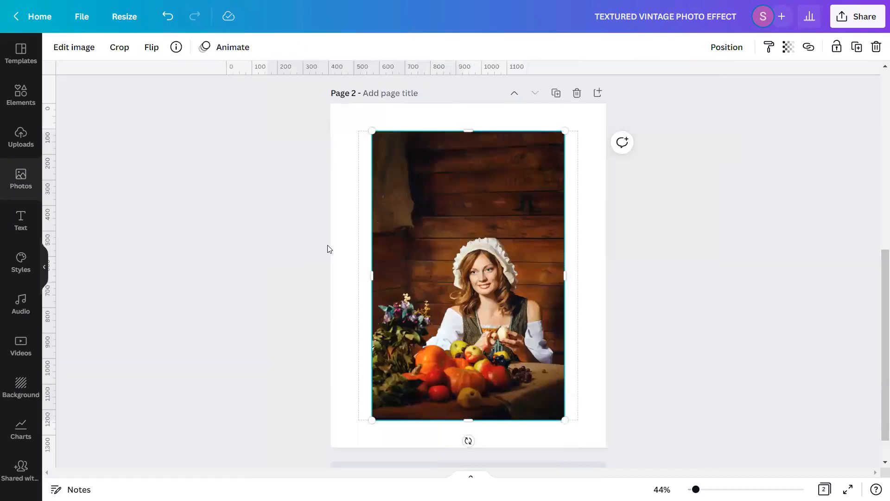
left_click(645, 258)
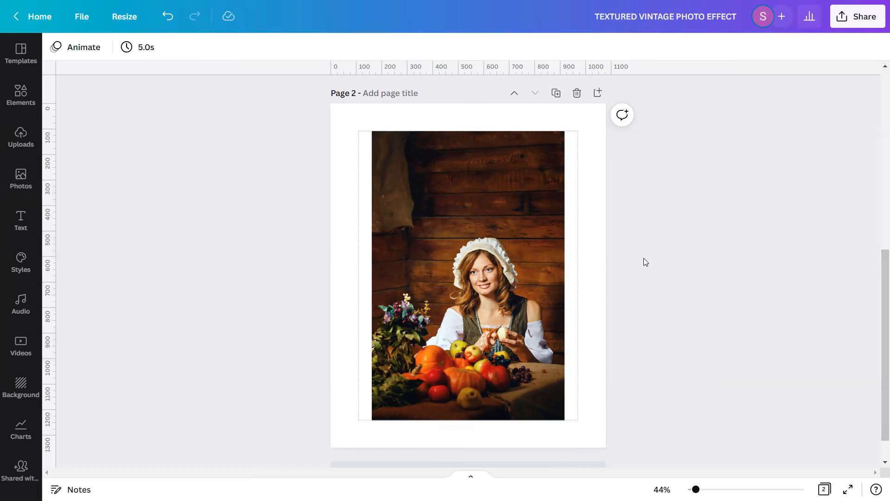
Give the peasant woman photo the Coral duotone effect and open the effect's color controls
left_click(499, 247)
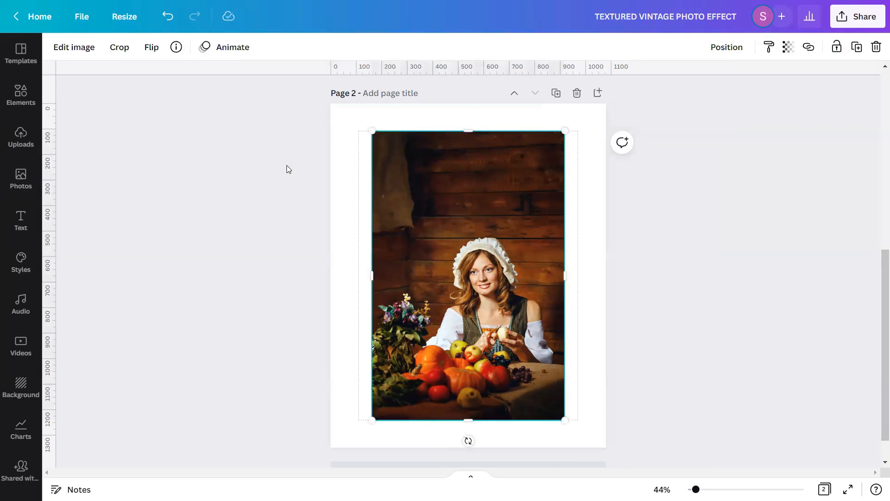
left_click(74, 47)
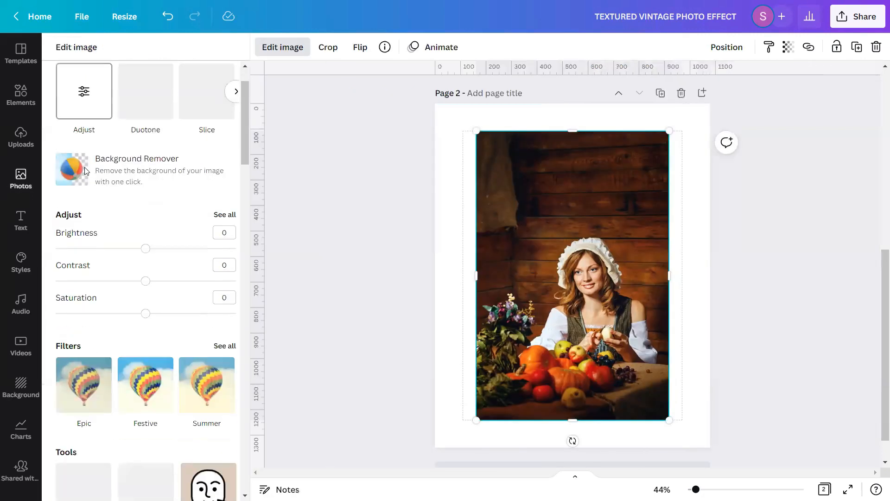
scroll(84, 167, "down", 8)
scroll(85, 170, "down", 6)
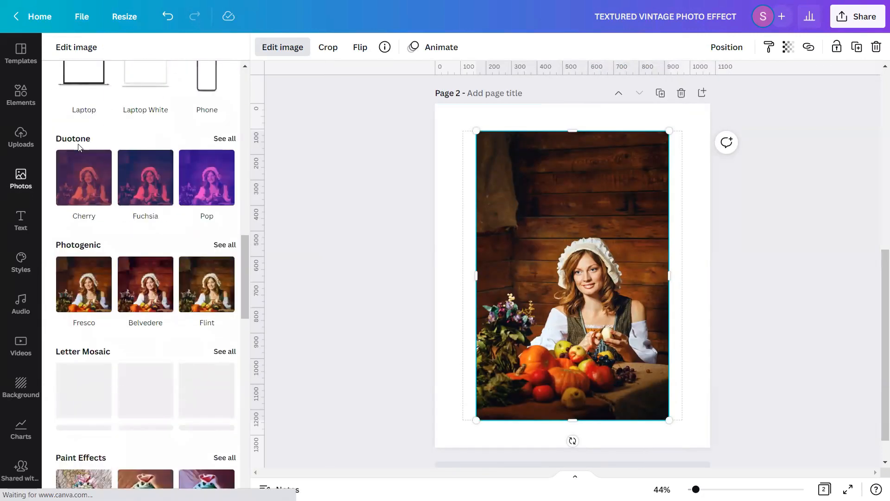
left_click(222, 139)
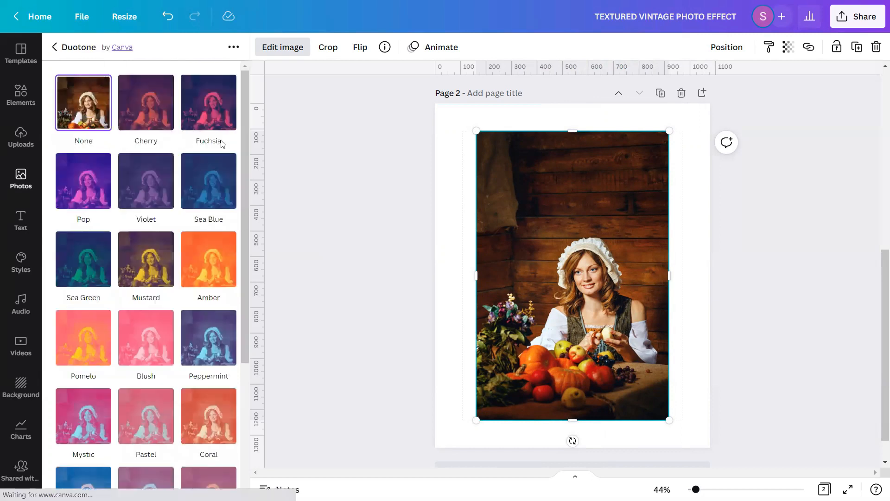
scroll(219, 186, "down", 4)
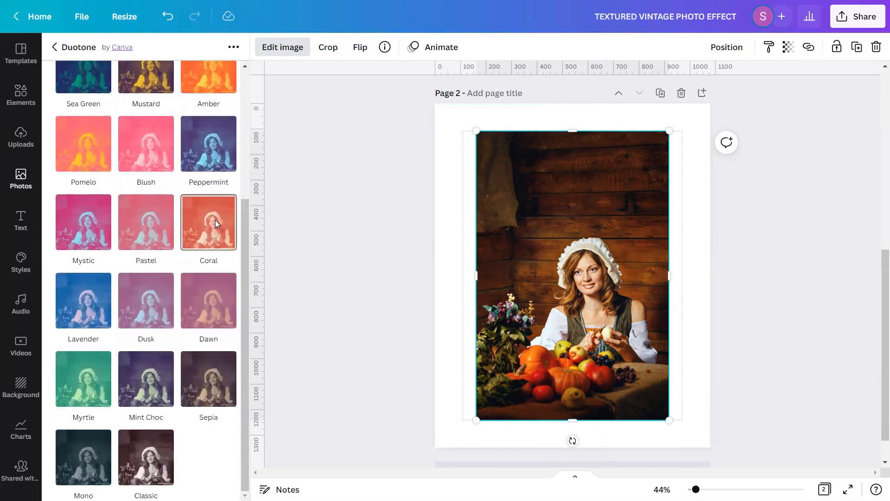
left_click(216, 224)
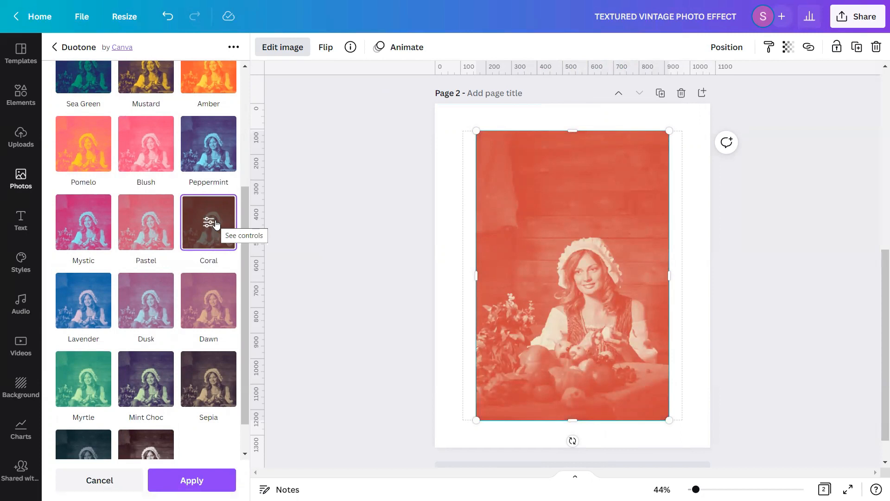
left_click(216, 224)
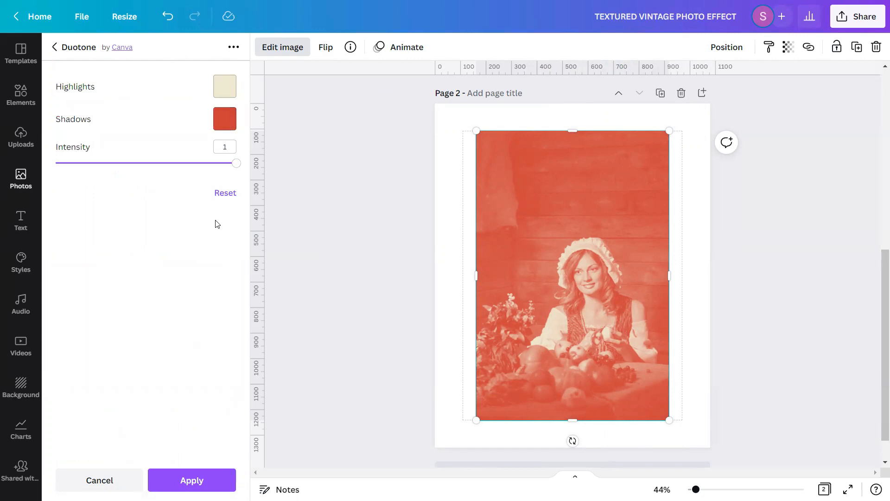
Set the duotone's highlights color to #F7E8D4
left_click(223, 93)
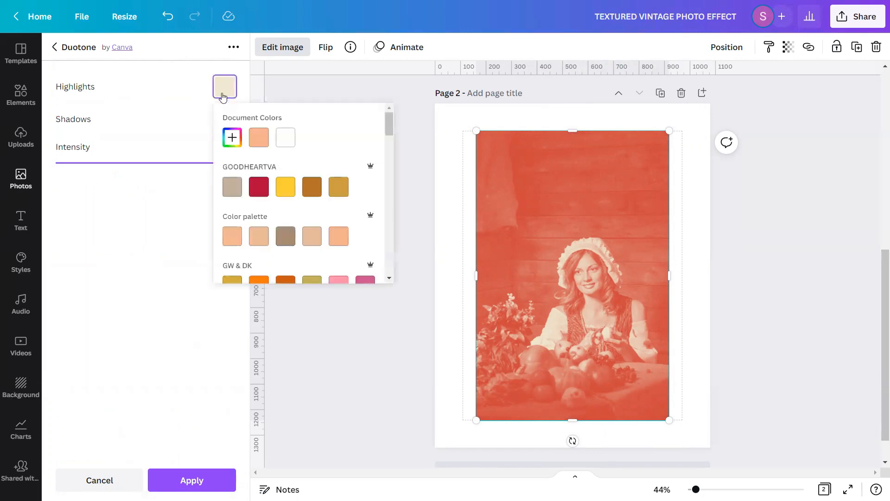
left_click(232, 138)
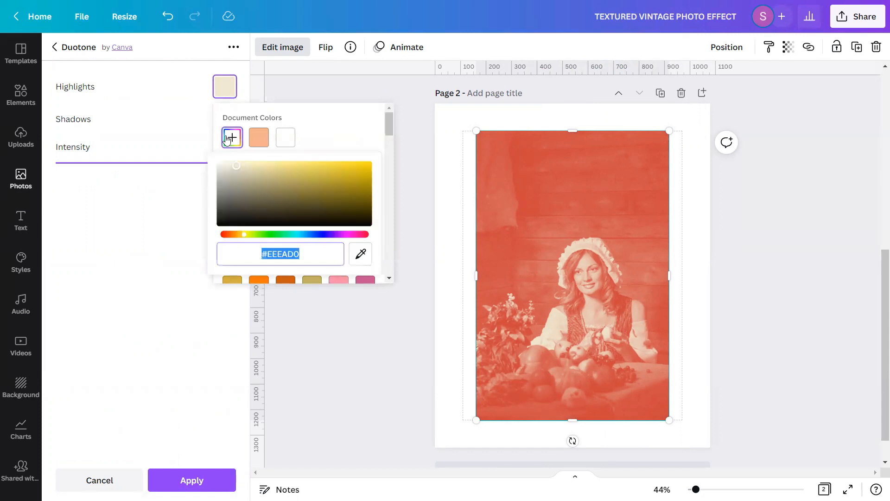
type("#")
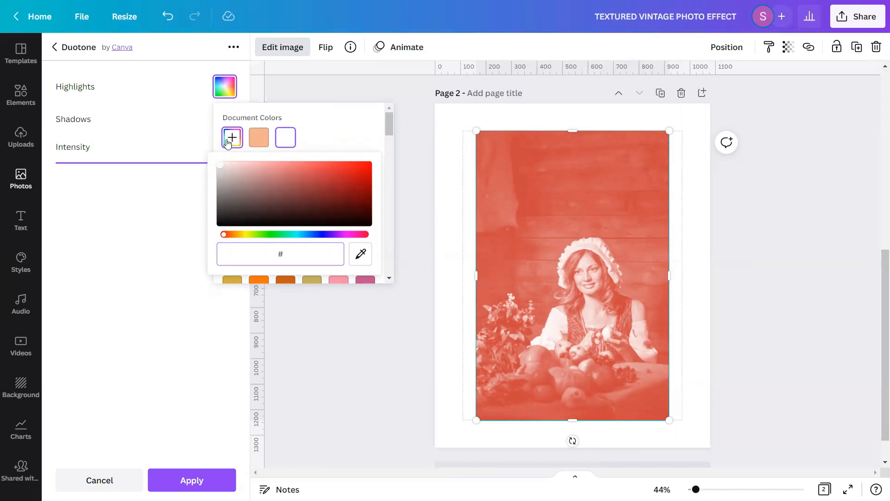
type("F7")
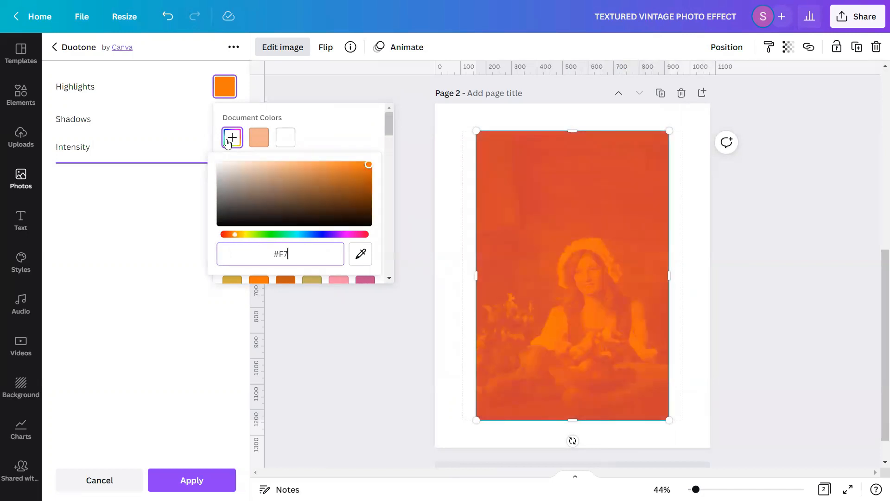
type("E8D4")
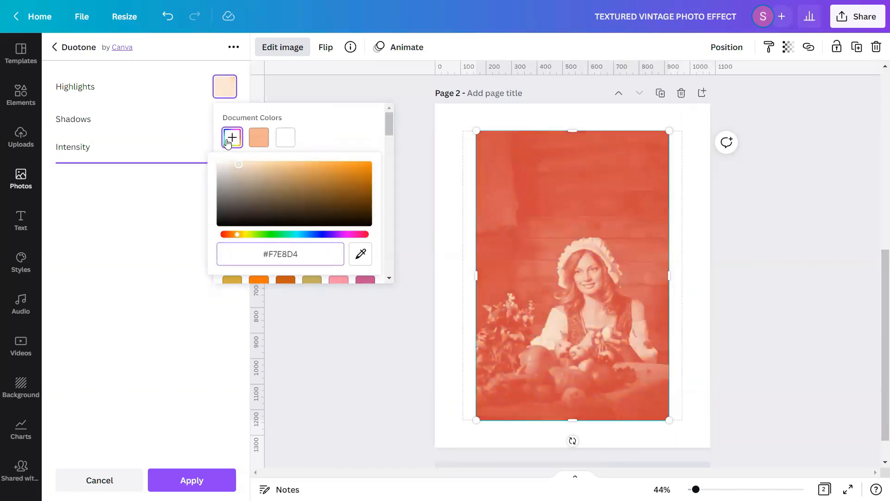
left_click(151, 271)
Set the duotone's shadows color to black from the default colors and apply the effect to the photo
left_click(237, 121)
left_click_drag(391, 158, 389, 302)
left_click(232, 212)
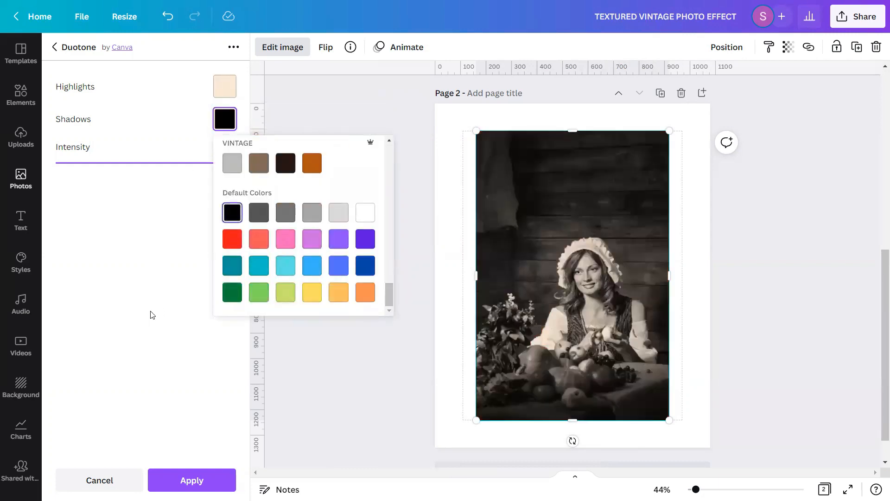
left_click(153, 315)
left_click(201, 481)
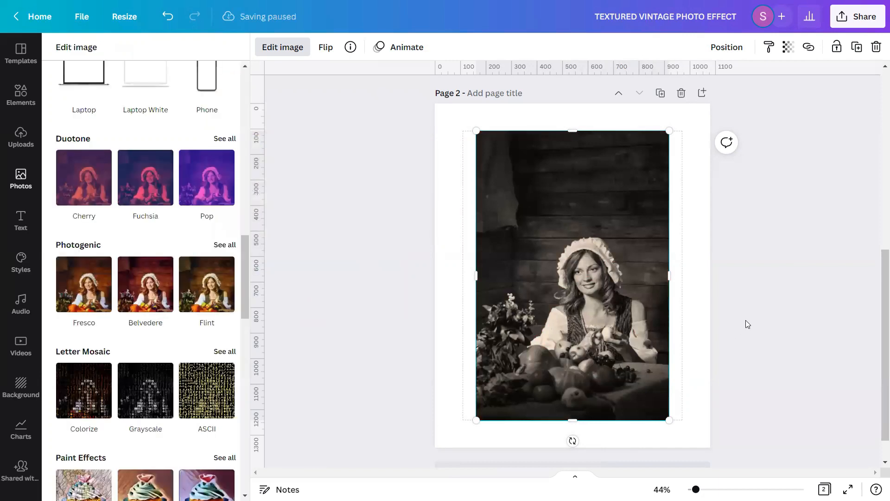
left_click(746, 321)
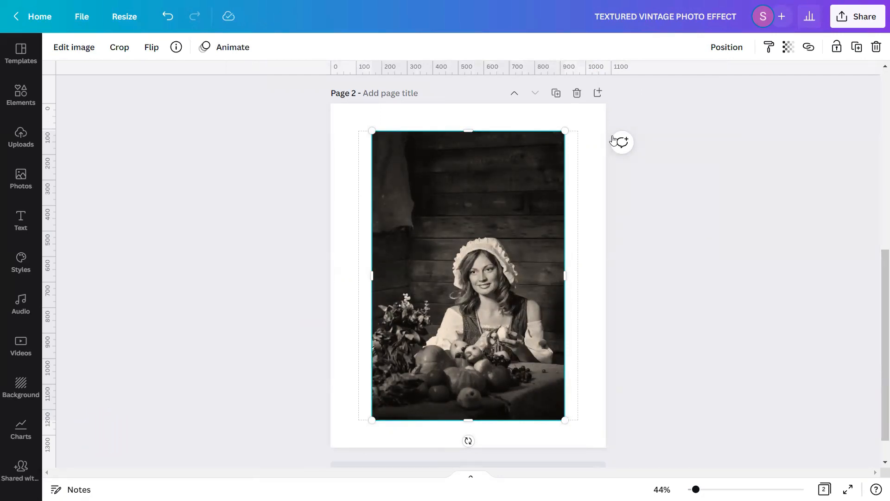
Duplicate page 2 with its duotone photo and return to the original page
left_click(555, 94)
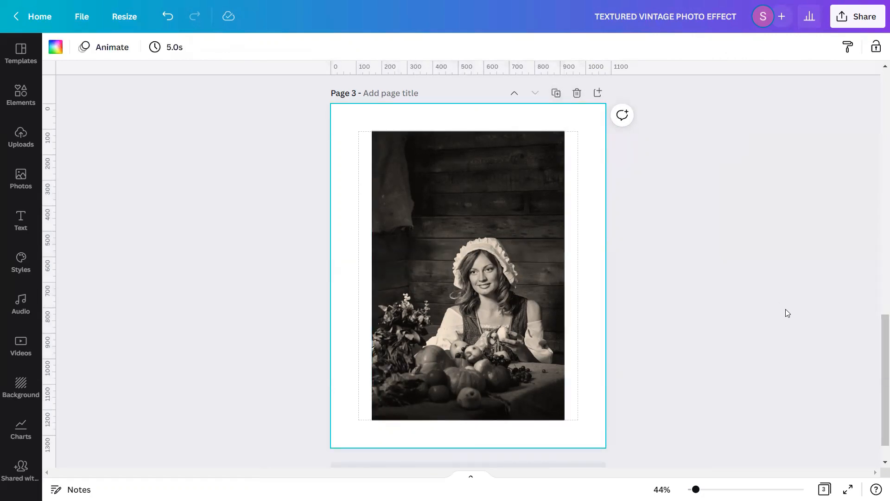
left_click_drag(877, 390, 877, 267)
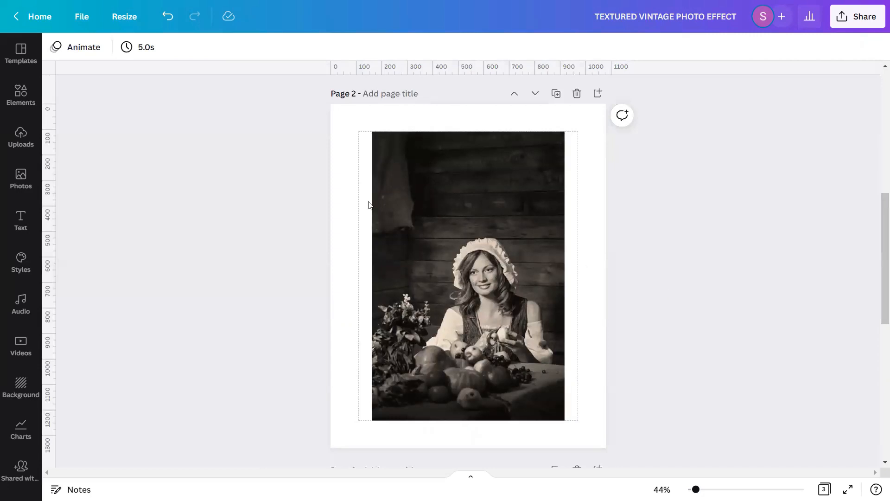
Search the elements library for "Placeholder Frame Background"
left_click(20, 107)
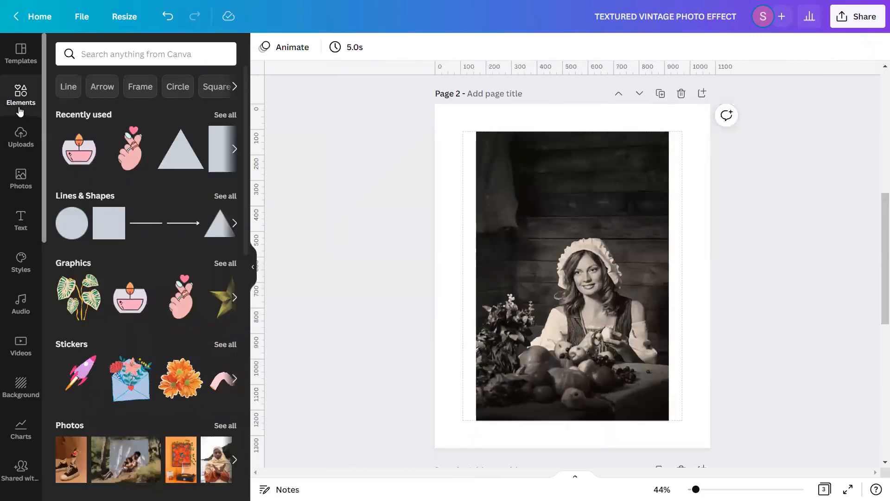
left_click(144, 52)
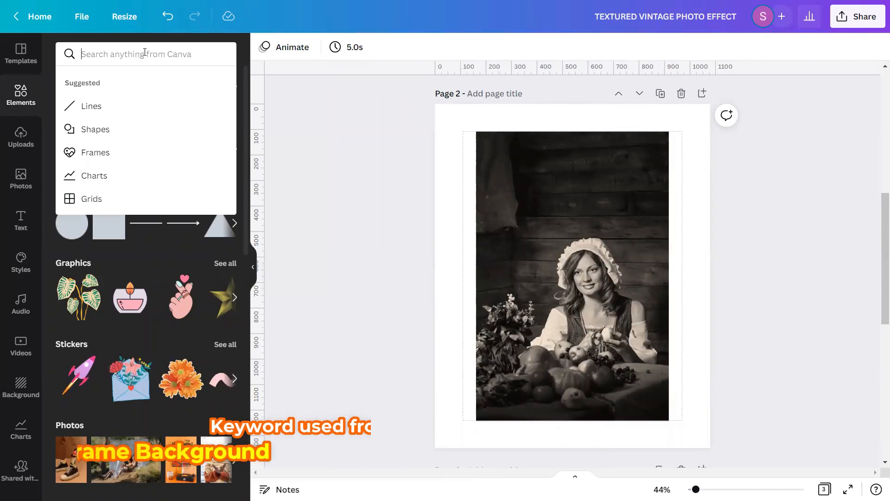
type("Placeh")
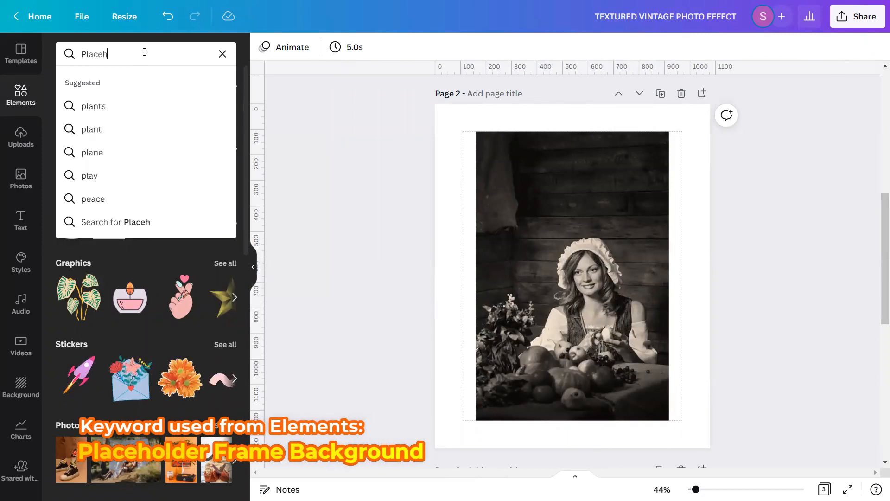
type("older Frame Background")
key("Return")
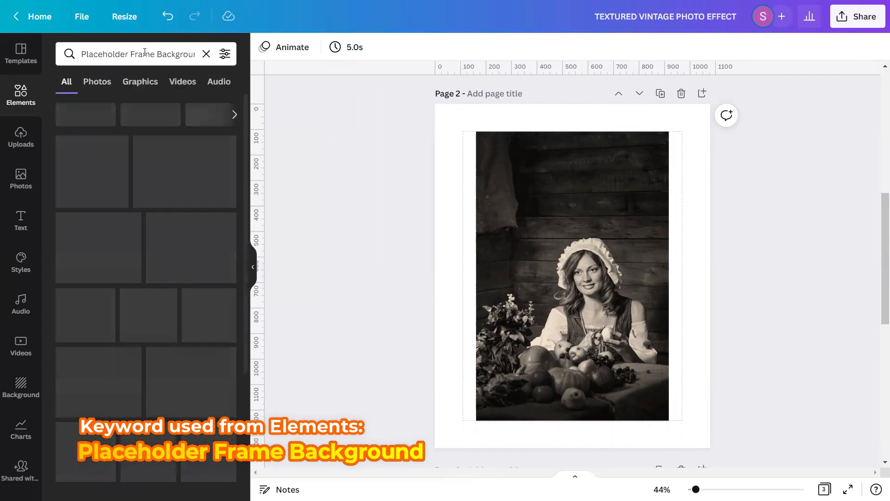
Add the square Placeholder Frame Background with worn edges and crease lines to page 2, and clear the search
scroll(144, 139, "down", 6)
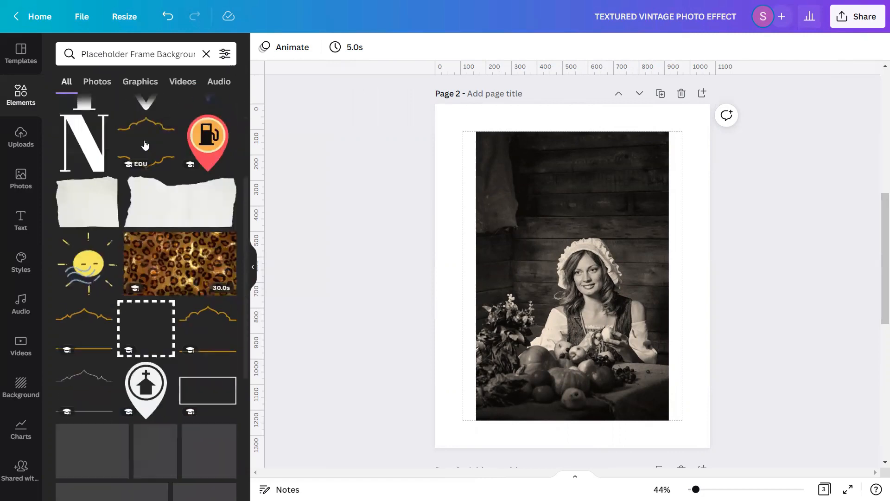
scroll(144, 149, "down", 7)
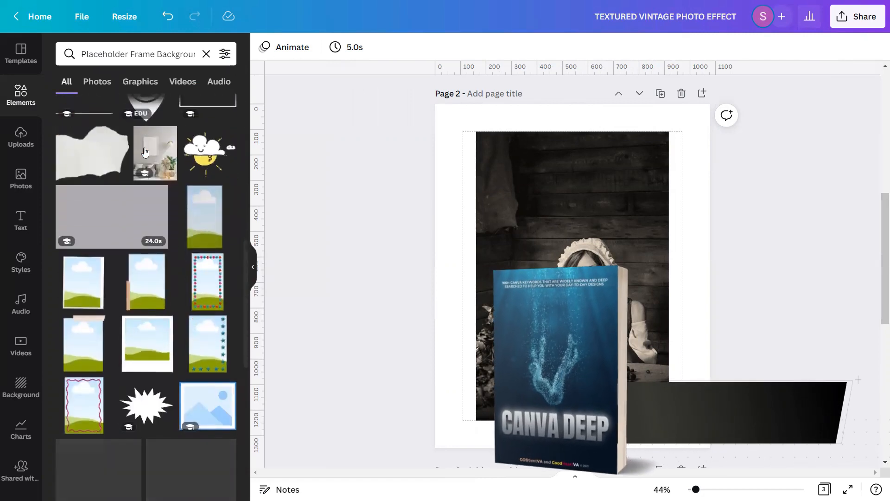
scroll(145, 157, "down", 8)
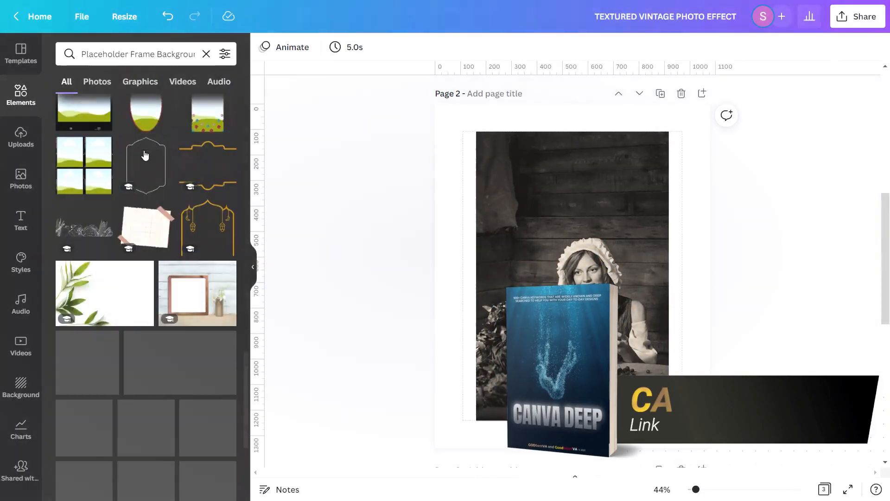
scroll(145, 159, "down", 8)
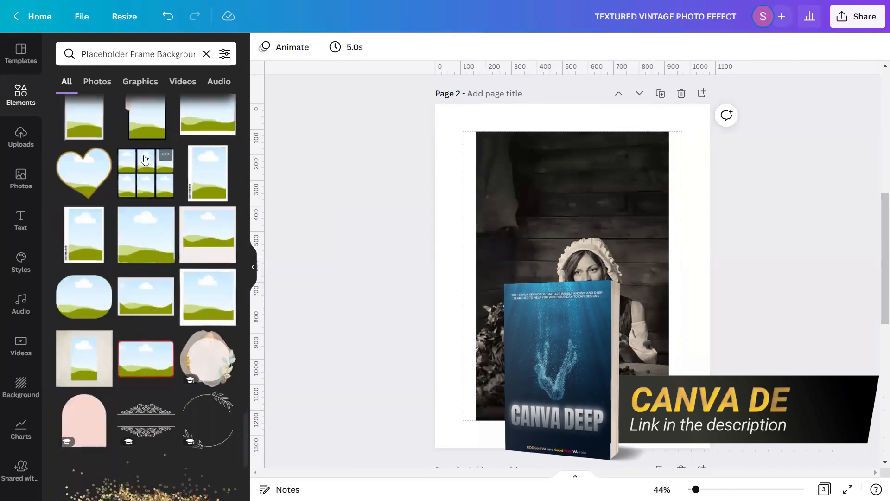
scroll(145, 160, "down", 5)
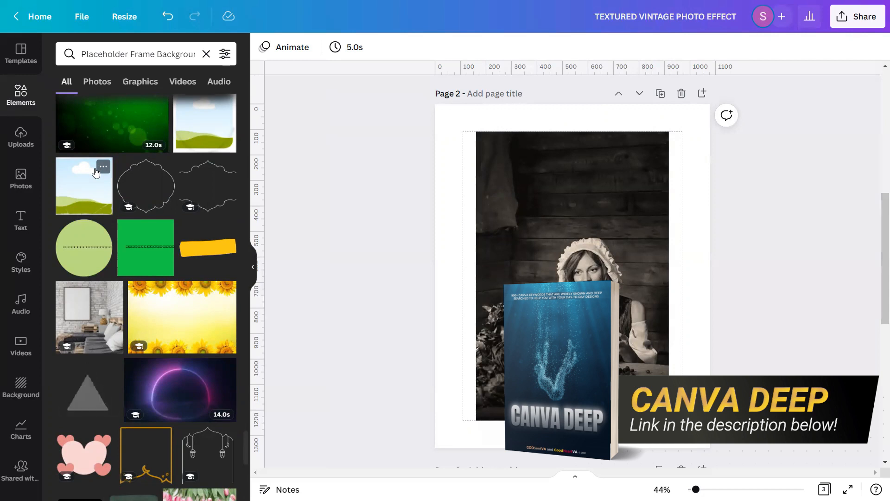
left_click(104, 167)
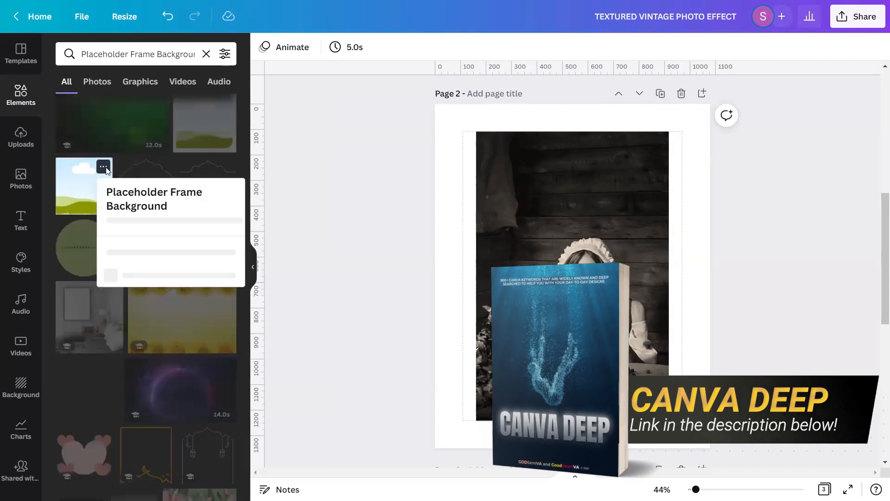
left_click(84, 174)
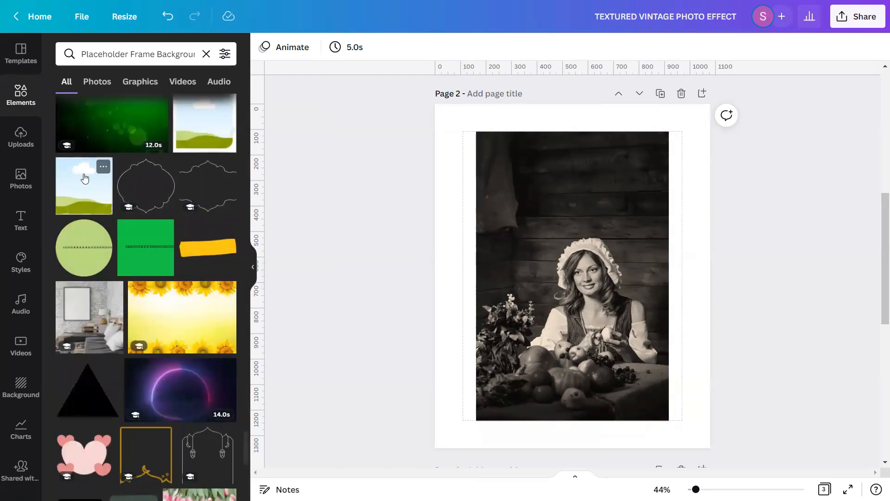
left_click(84, 179)
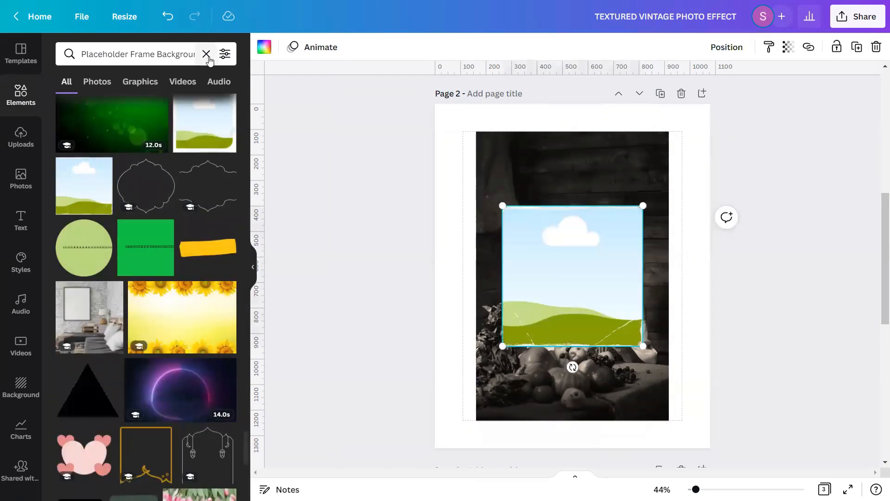
left_click(206, 54)
left_click(253, 267)
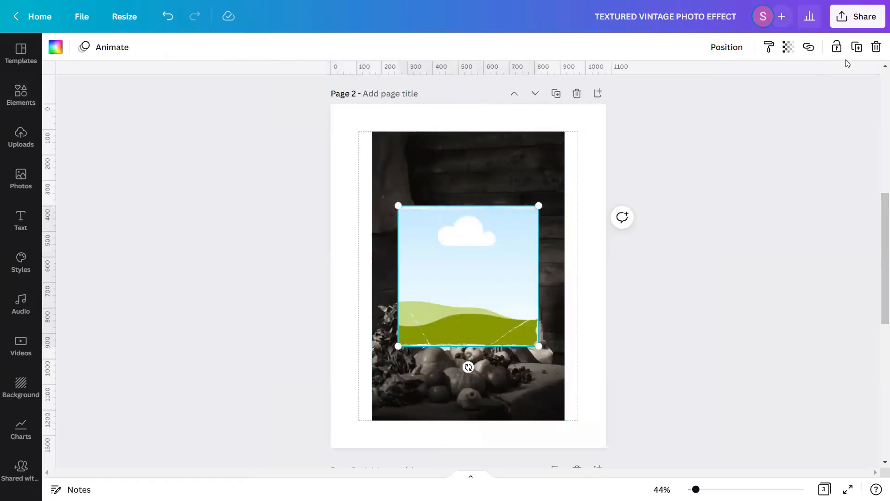
Duplicate the placeholder frame, add a blank page after page 2, and move the copy onto that new page
left_click(857, 47)
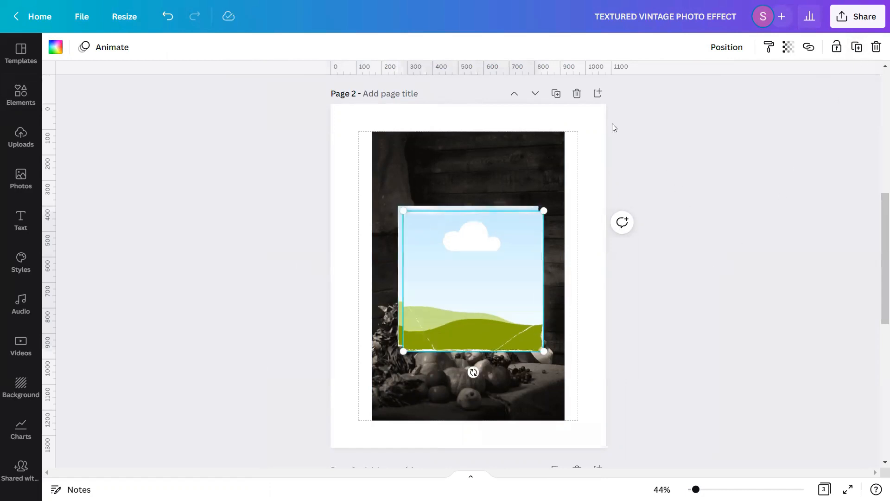
left_click(598, 93)
scroll(471, 287, "up", 5)
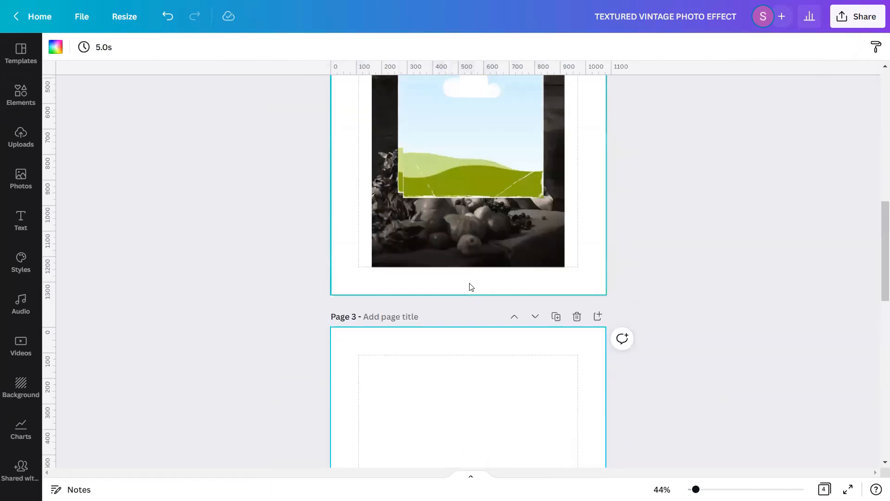
scroll(470, 283, "up", 3)
left_click_drag(459, 245, 477, 207)
scroll(441, 248, "down", 8)
scroll(785, 292, "up", 5)
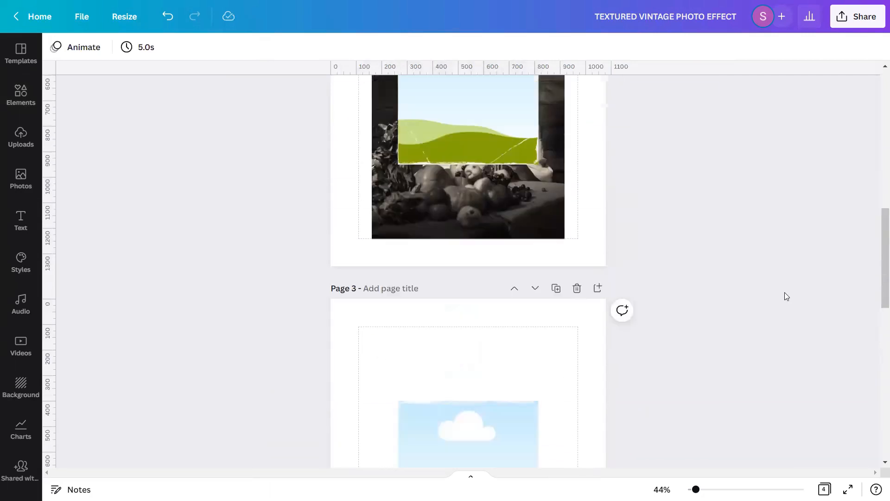
Enlarge the placeholder frame on page 2 until it spans nearly the full page width
scroll(785, 292, "up", 4)
left_click_drag(878, 214, 878, 230)
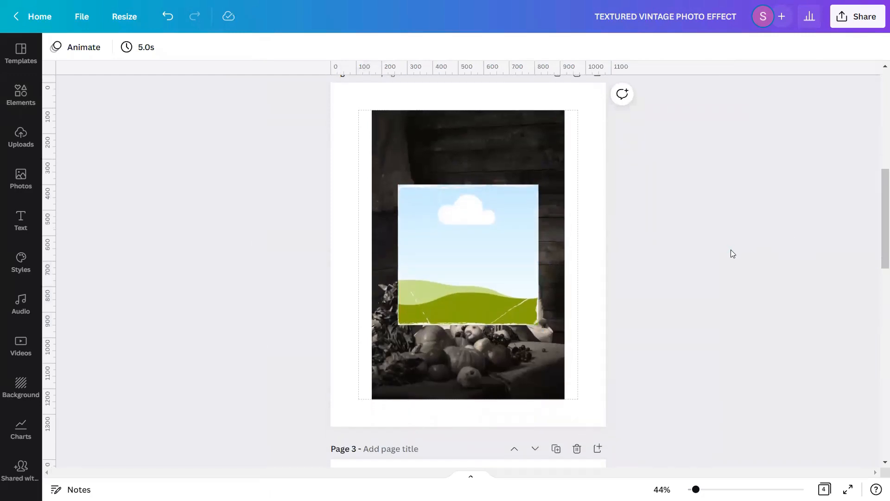
left_click(533, 256)
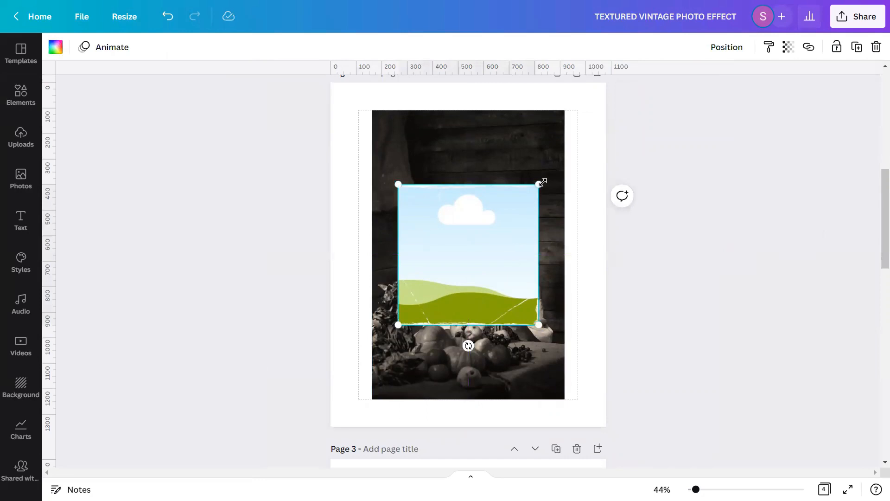
left_click_drag(549, 176, 599, 125)
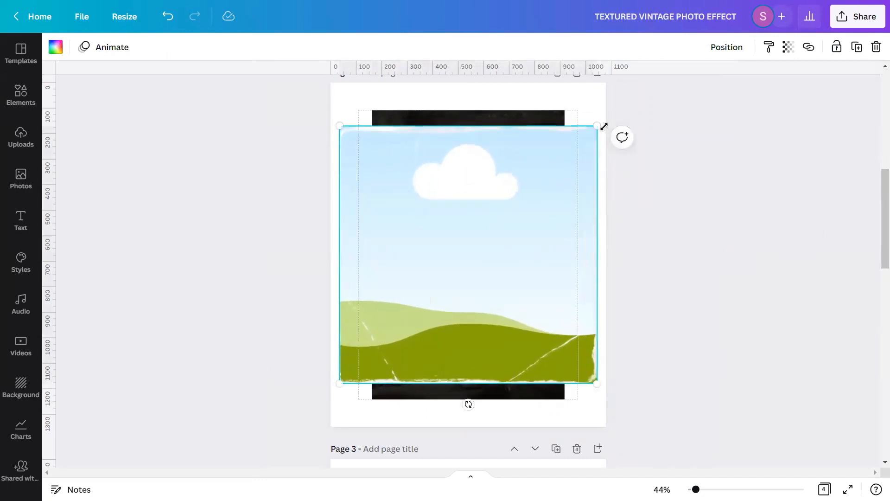
left_click(676, 231)
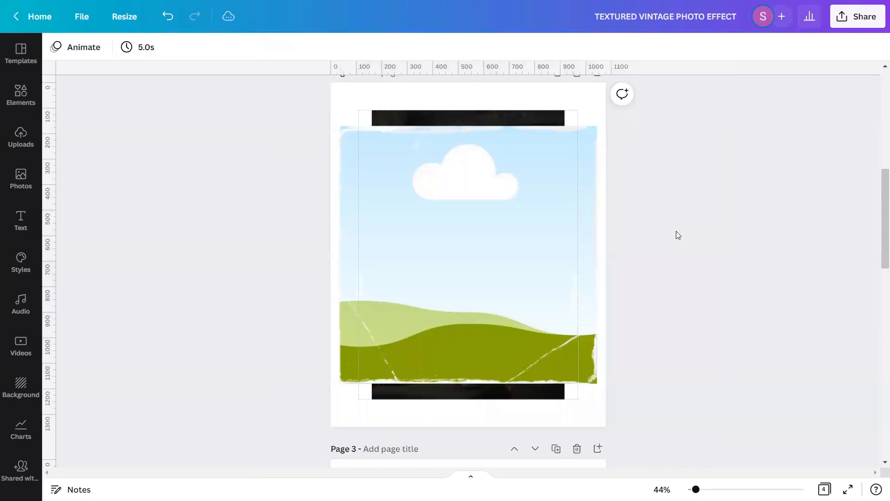
left_click(526, 225)
left_click(736, 48)
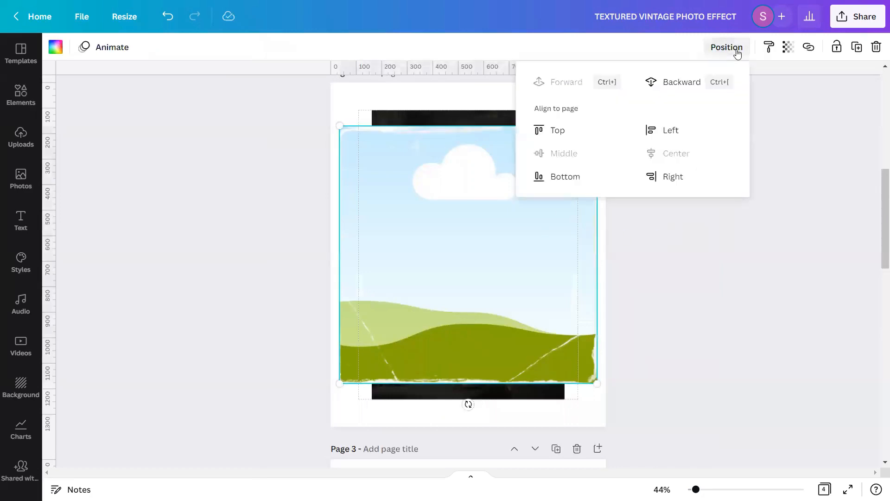
left_click(790, 308)
left_click(789, 302)
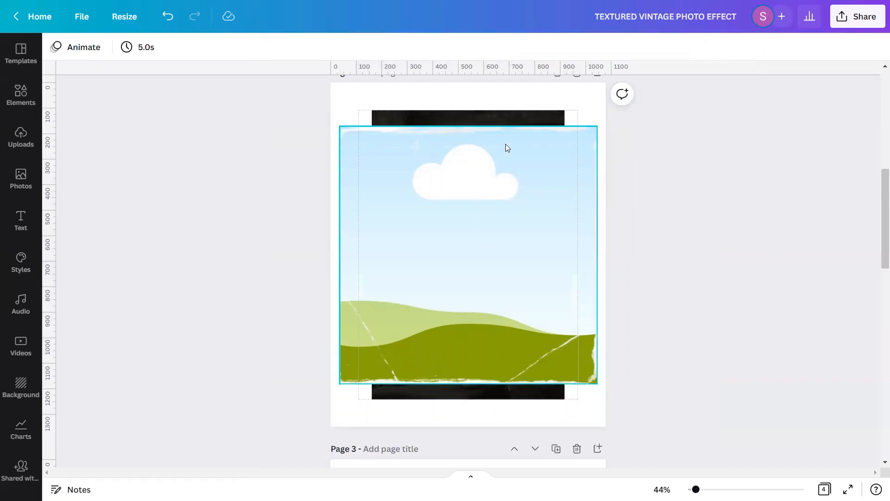
Bring the duotone peasant woman photo forward over the frame on page 2 and place it inside the frame
left_click(522, 119)
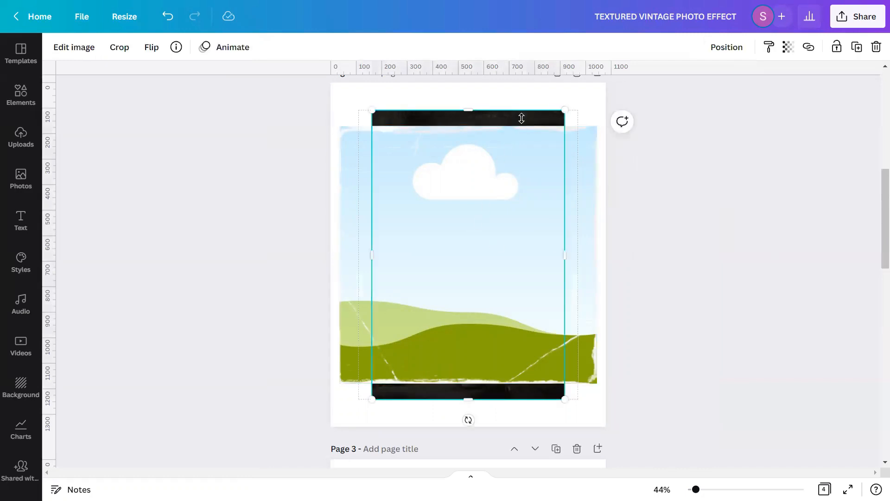
left_click(723, 46)
left_click(546, 79)
left_click_drag(472, 254, 472, 246)
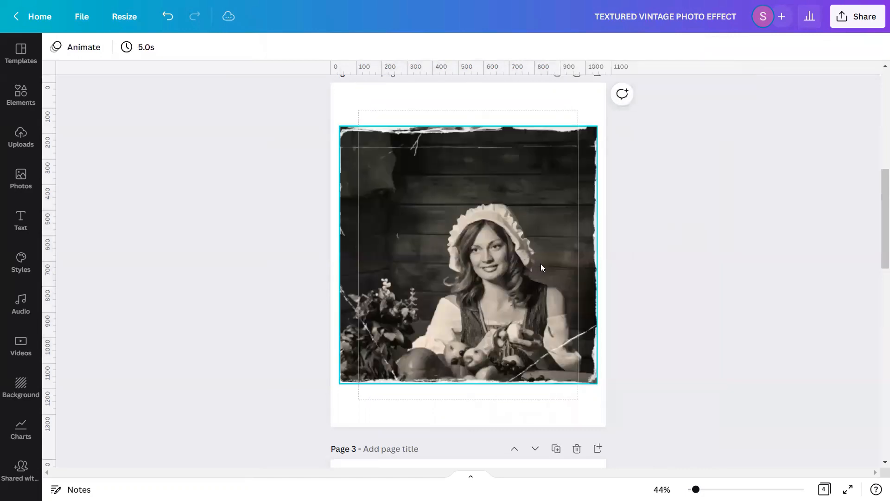
Reposition the photo upward within its frame on page 2 so the woman and all the fruit fit the crop
double_click(490, 278)
left_click_drag(496, 366, 497, 185)
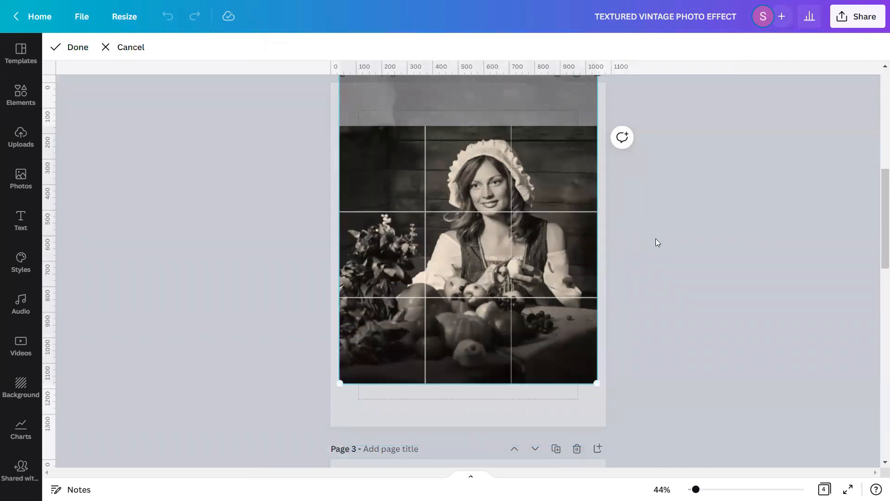
left_click(725, 252)
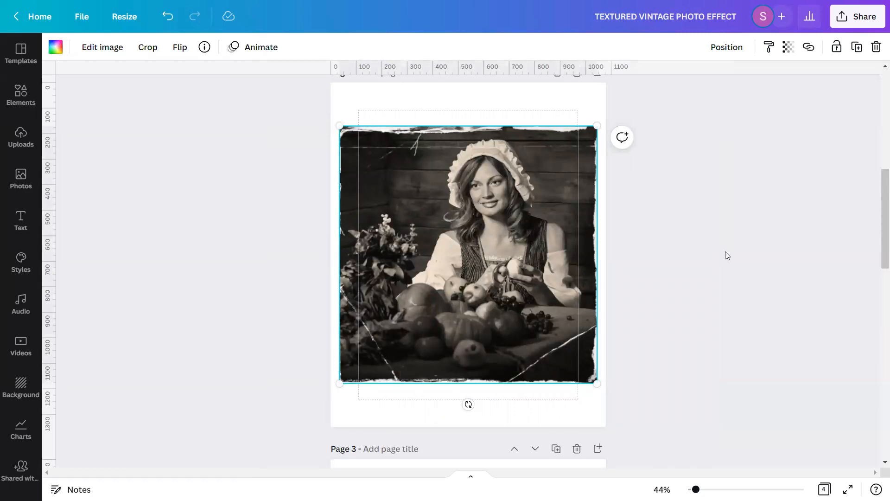
left_click_drag(877, 260, 877, 257)
left_click(729, 276)
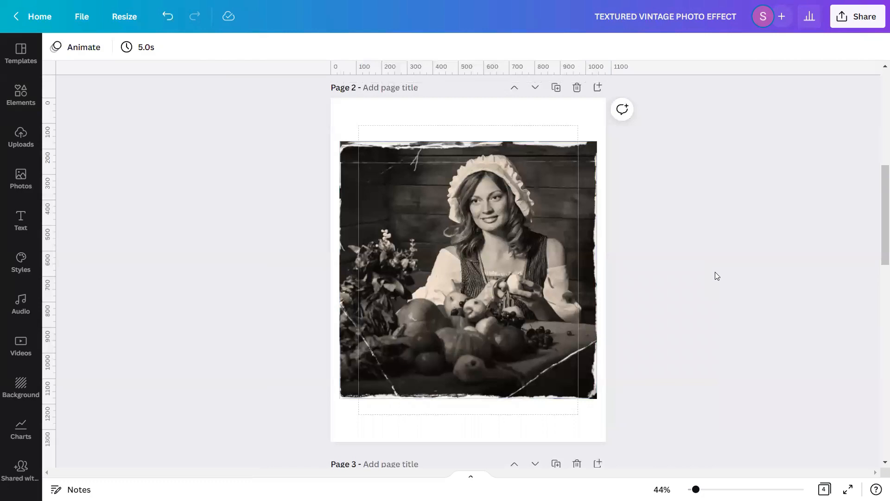
Go to page 3 with the empty frame and search the photo library for "Black Paper Background"
mouse_move(696, 489)
left_mouse_down()
mouse_move(703, 489)
mouse_move(696, 489)
left_mouse_up()
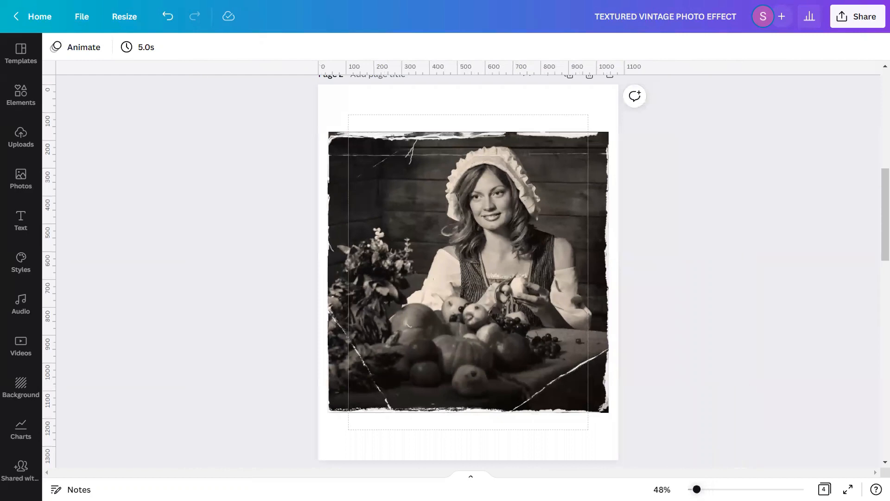
left_click_drag(883, 254, 883, 254)
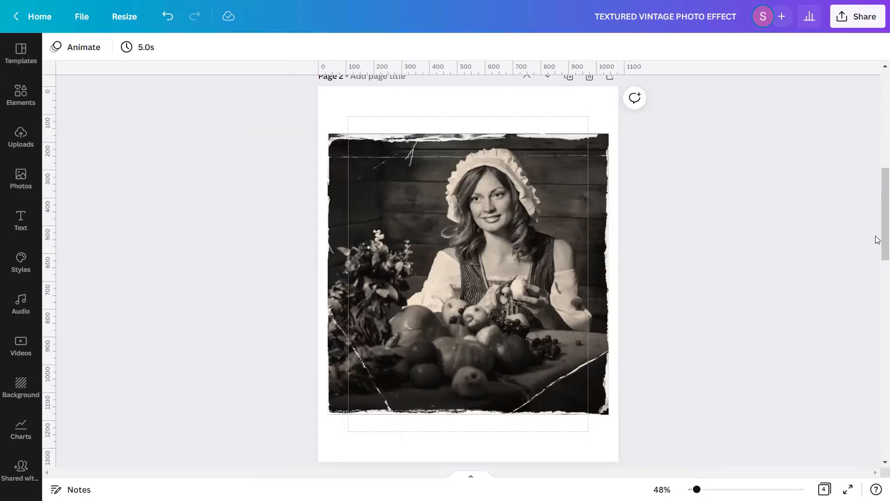
left_click_drag(876, 244, 878, 328)
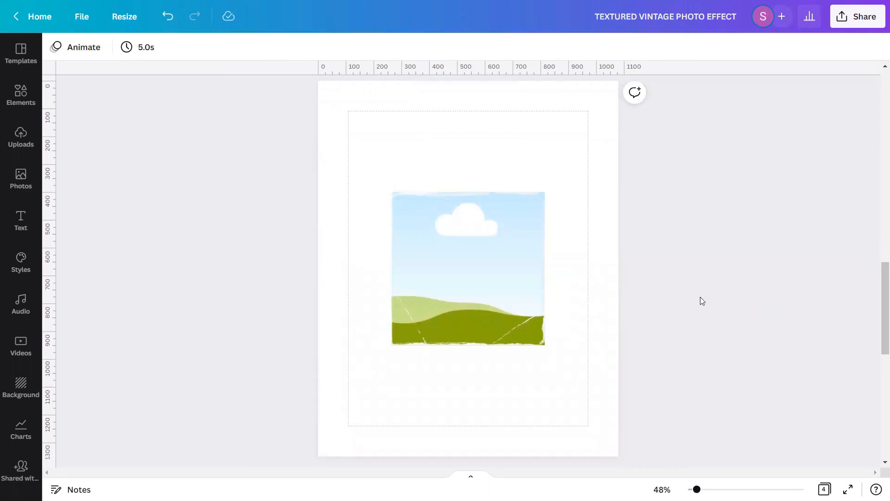
left_click(21, 178)
left_click(206, 53)
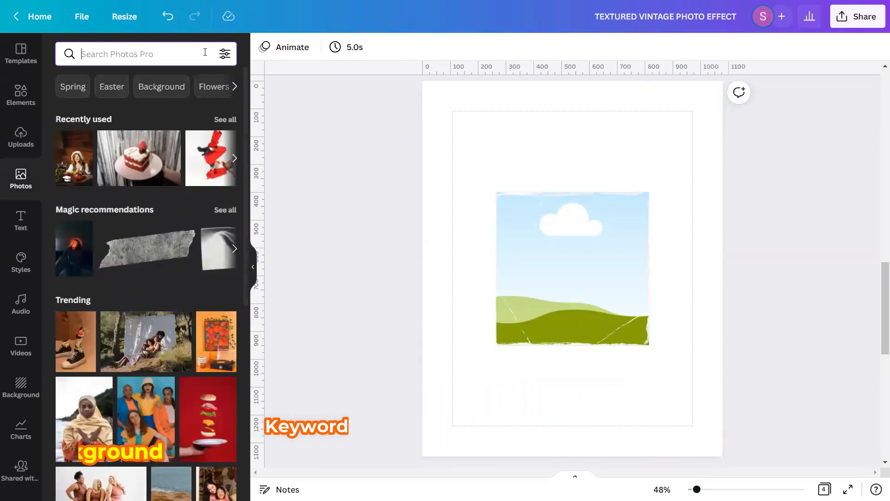
type("Blac")
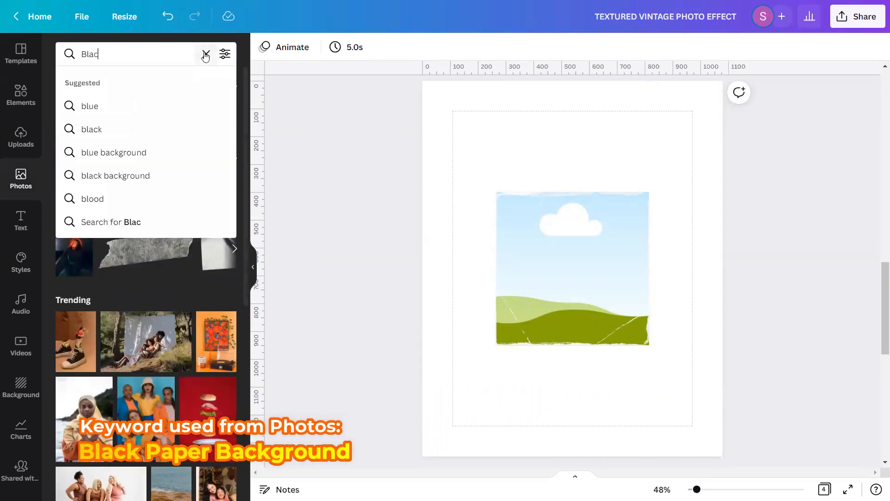
type("k Paper ")
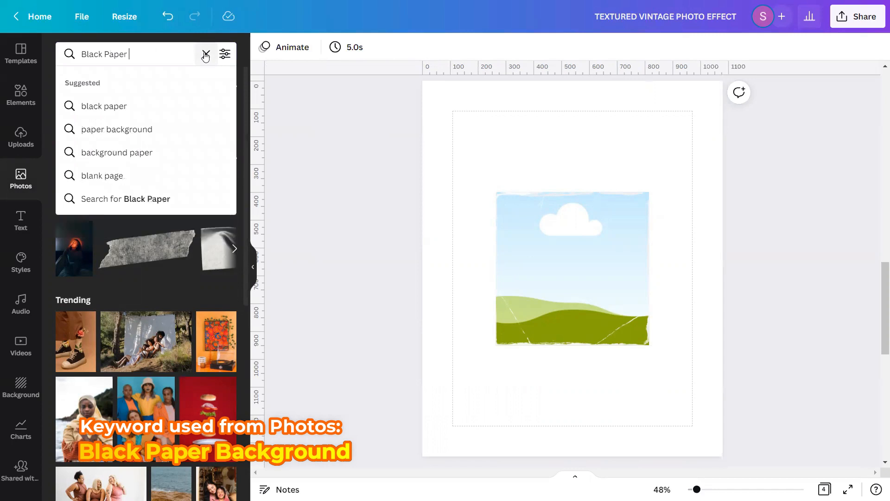
type("Background")
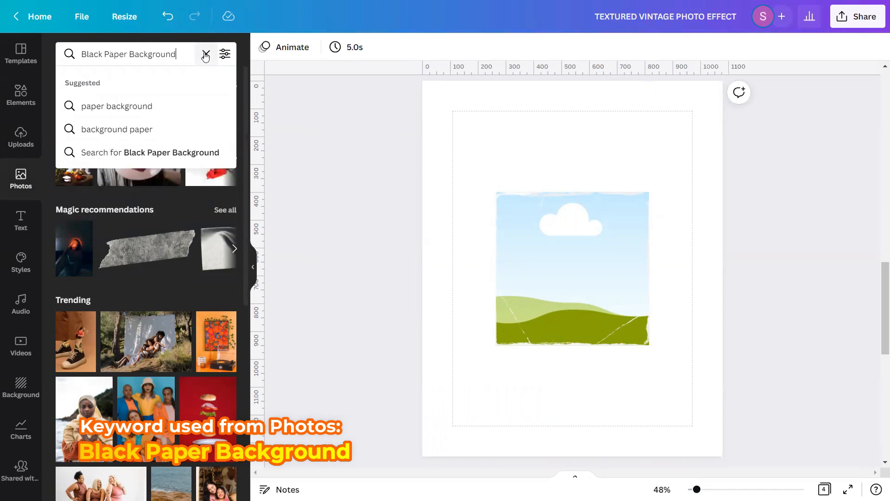
key("Return")
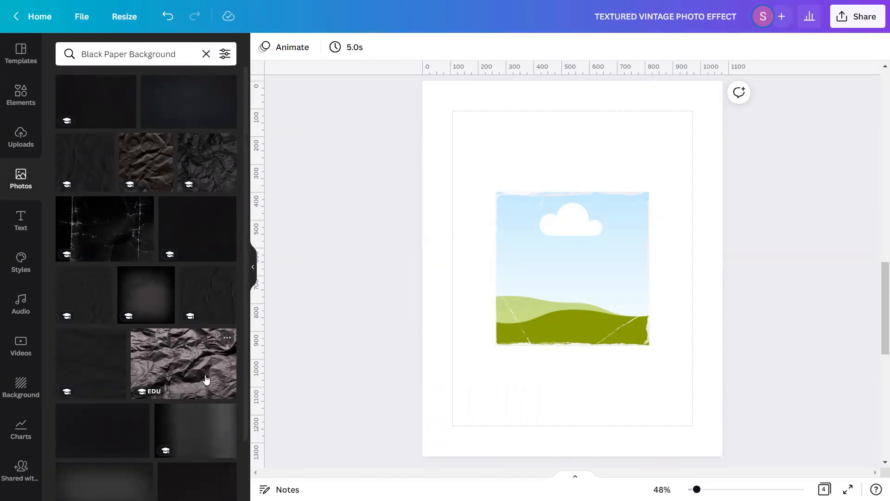
Find the old, crumpled black paper photo with white crease lines in the search results and add it to page 3
scroll(219, 384, "down", 2)
scroll(218, 384, "down", 2)
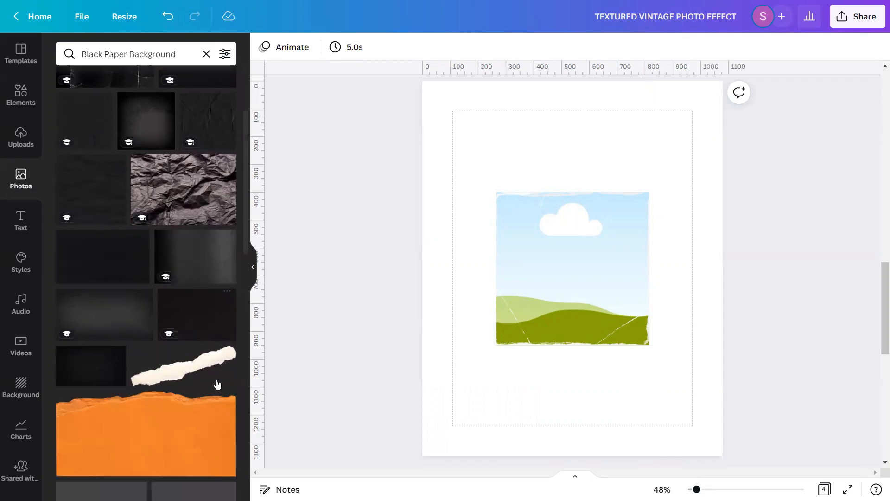
scroll(217, 383, "down", 2)
scroll(216, 381, "down", 3)
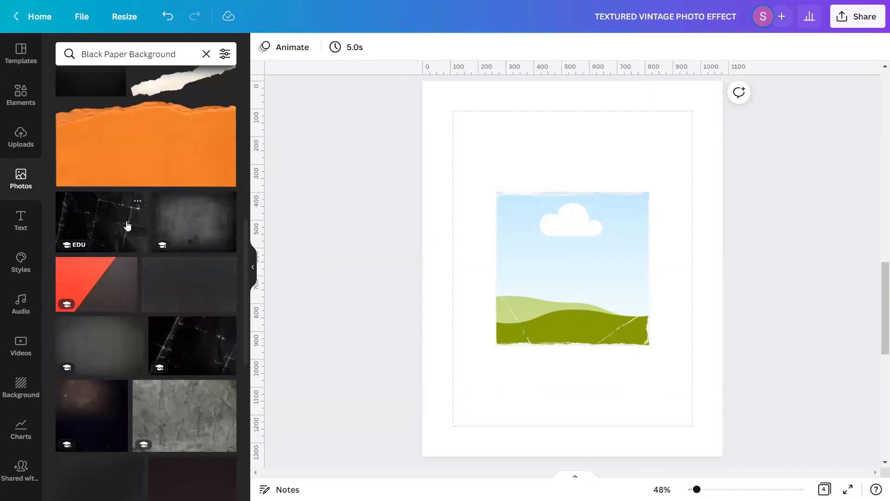
left_click(138, 203)
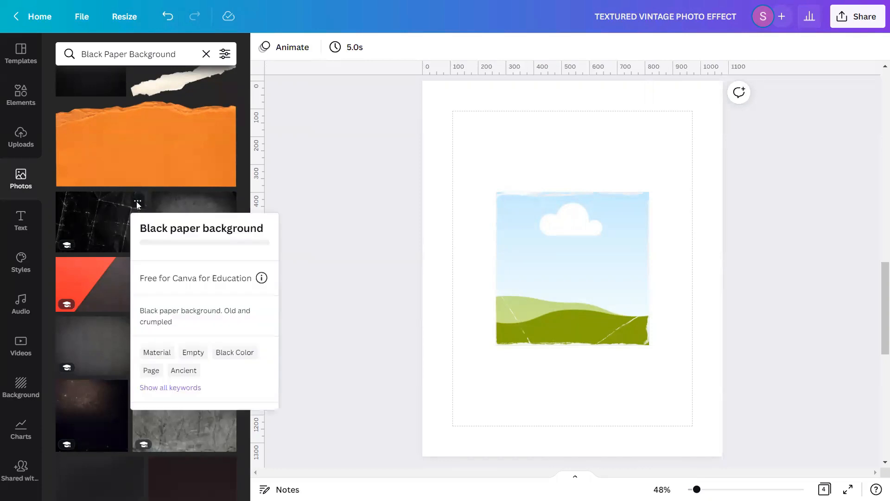
left_click(97, 207)
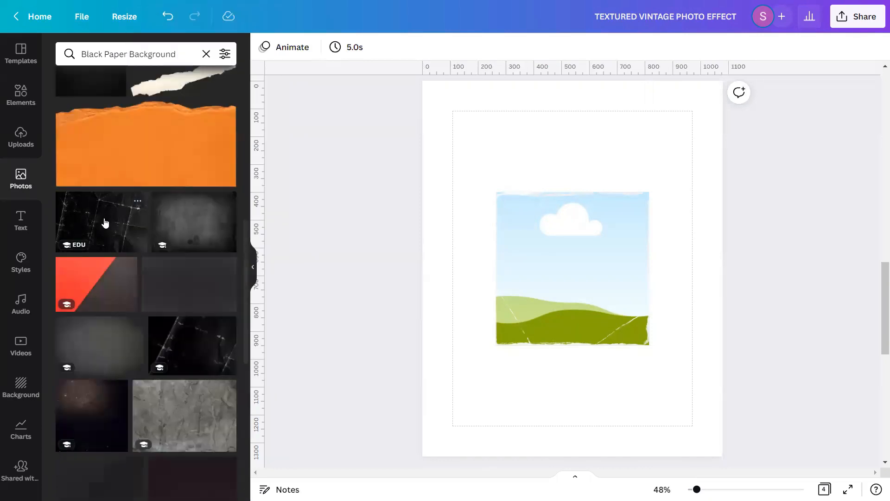
left_click(105, 222)
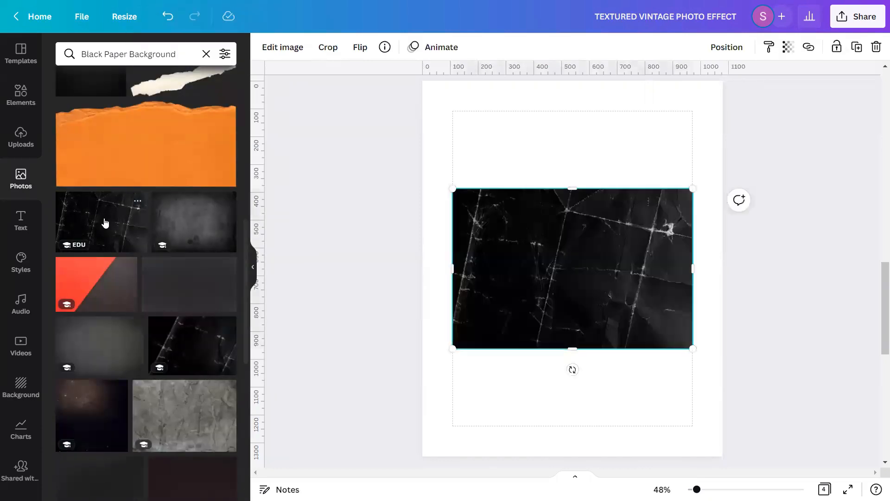
left_click(253, 266)
left_click(685, 256)
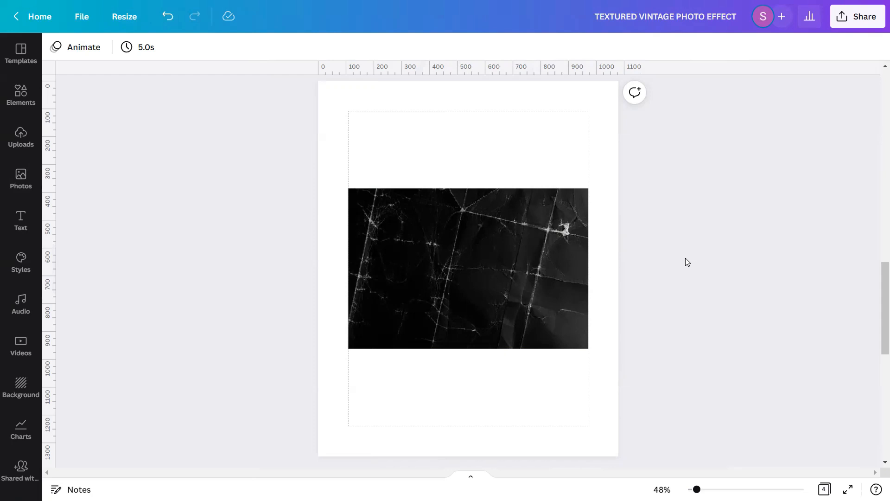
Set the black paper photo's brightness to 5, contrast to 5 and saturation to 100
left_click(438, 251)
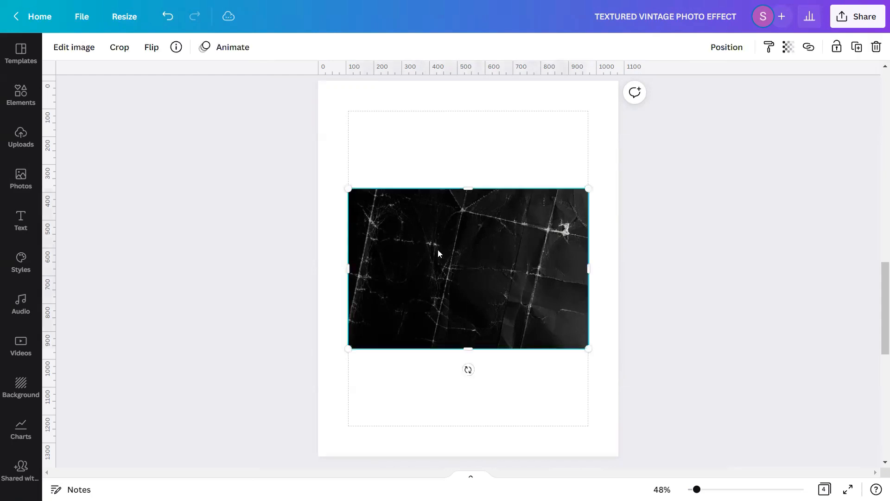
left_click(76, 46)
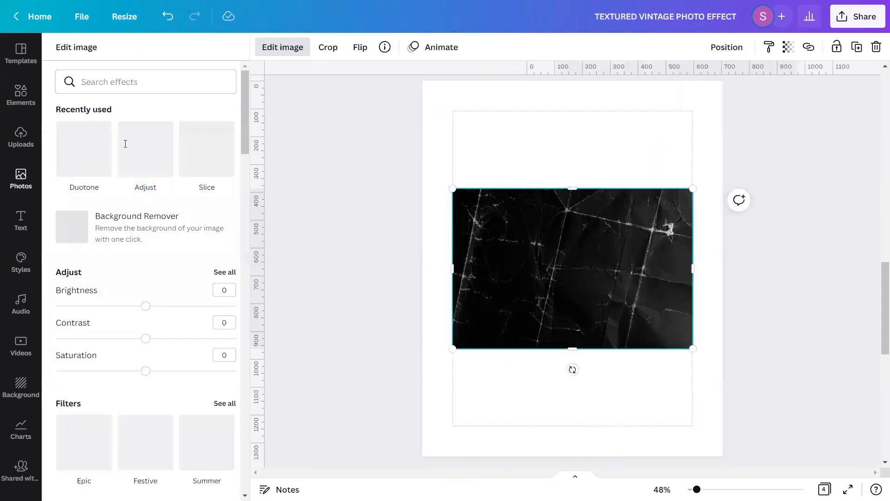
scroll(163, 226, "down", 5)
scroll(168, 221, "up", 1)
scroll(168, 220, "up", 1)
left_click(228, 157)
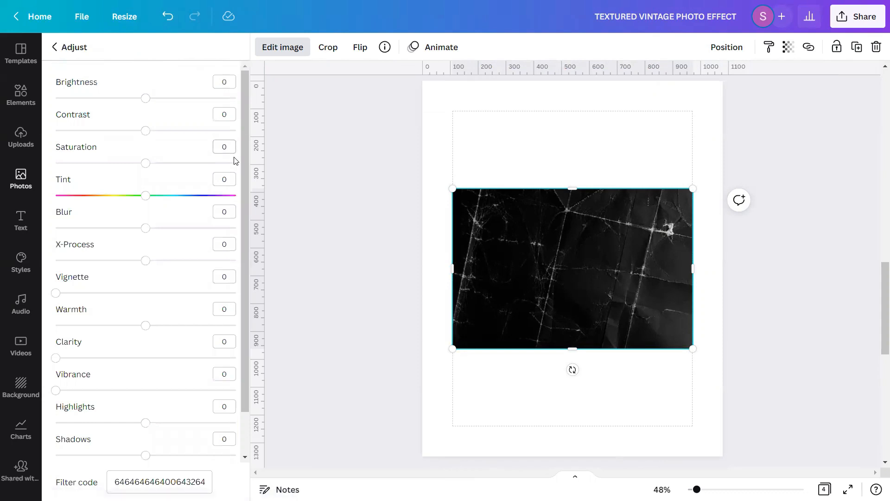
left_click(227, 82)
type("5")
left_click(234, 115)
type("5")
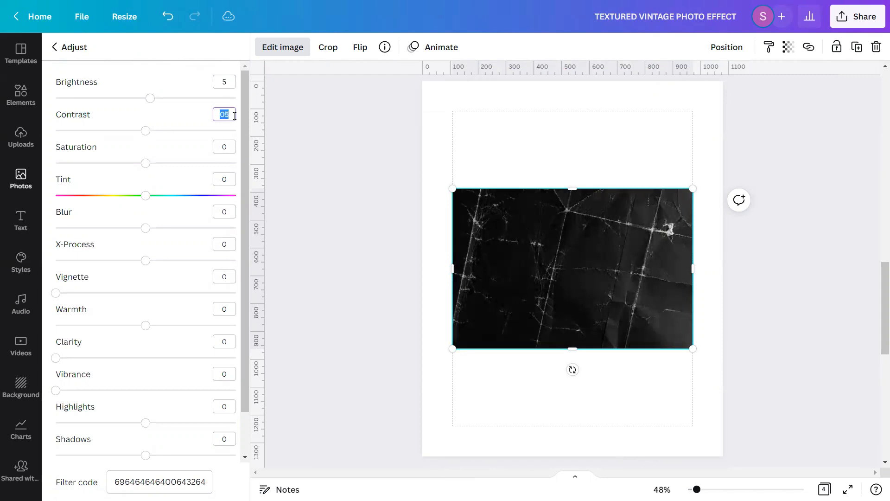
left_click(230, 147)
type("100")
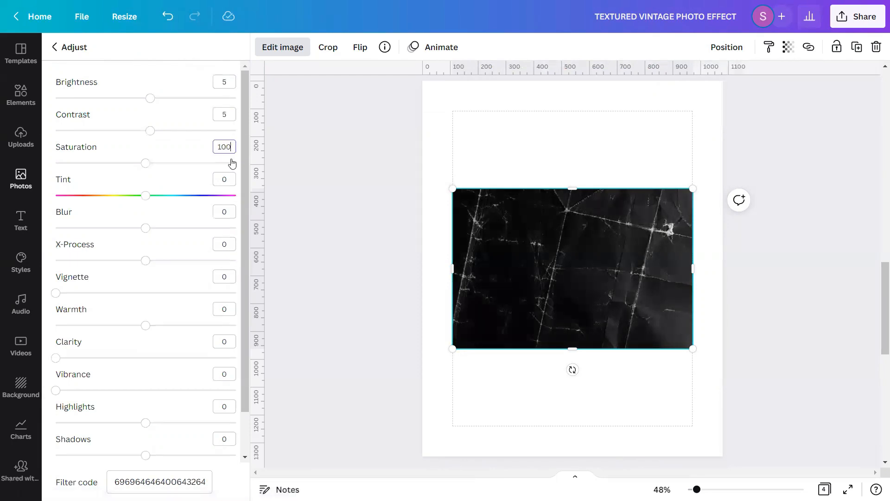
Set the black paper photo's blur to -5, clarity to 3, highlights to -100 and shadows to 100
left_click(231, 211)
type("-5")
left_click(226, 342)
type("3")
scroll(167, 383, "down", 1)
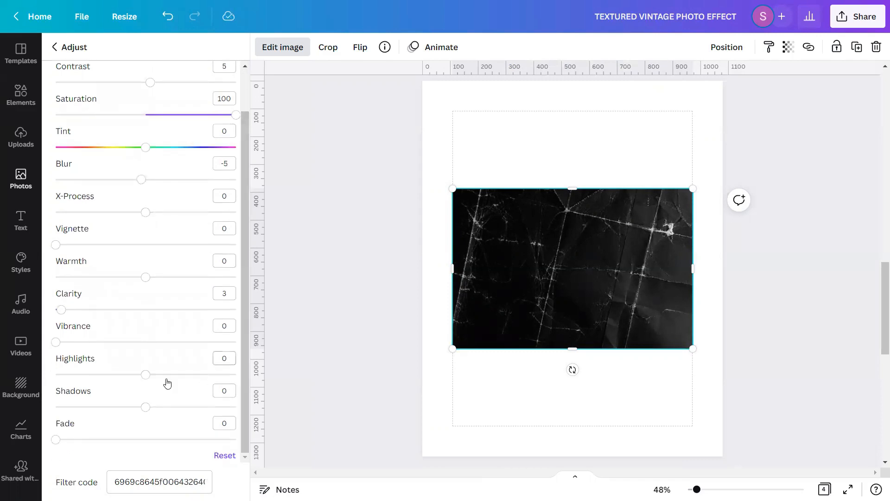
left_click_drag(82, 377, 55, 374)
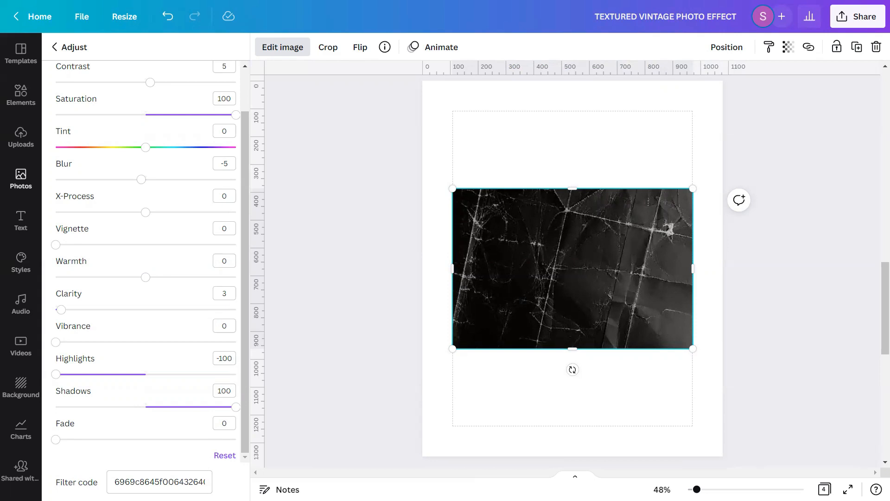
left_click(585, 401)
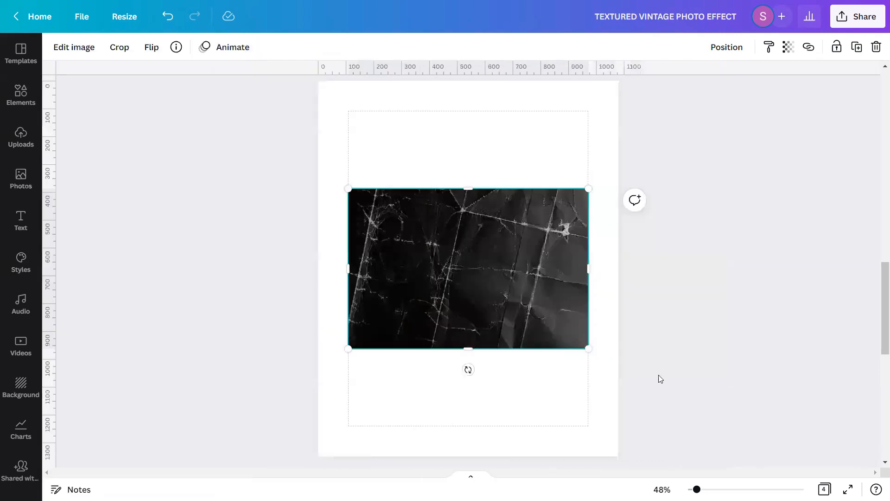
Place the adjusted black paper photo inside the worn frame on page 3
left_click(738, 343)
left_click_drag(517, 284, 501, 264)
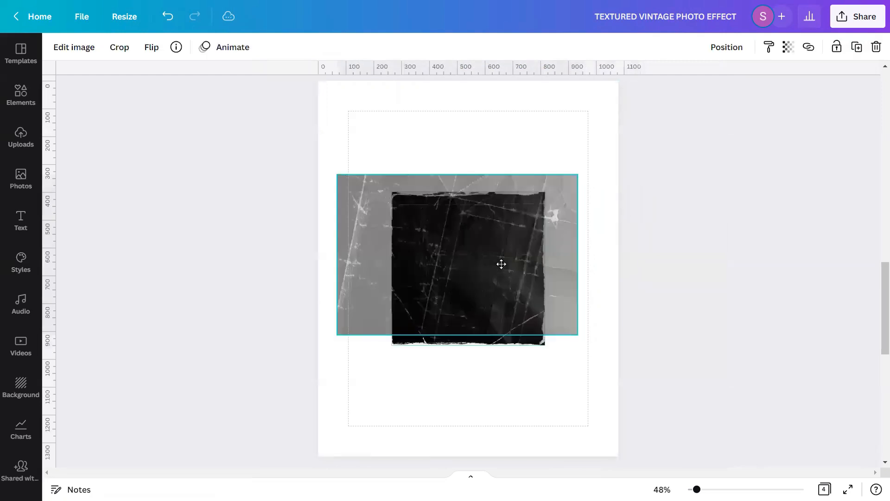
key("Delete")
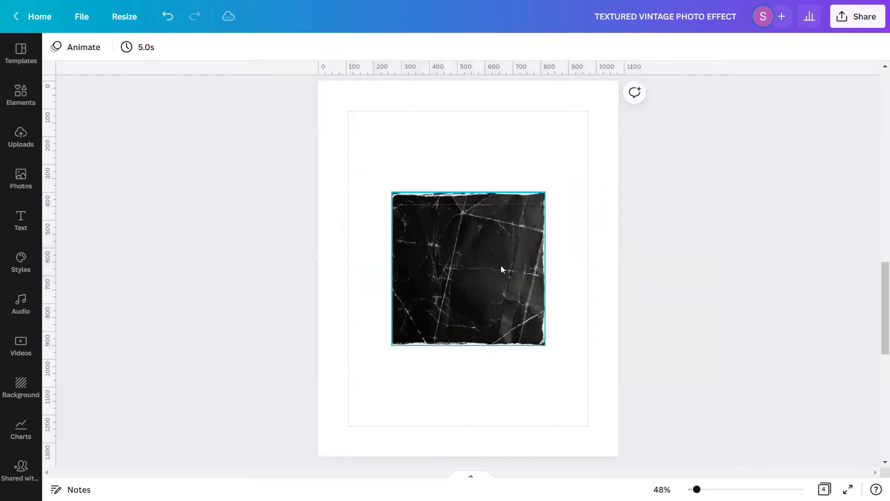
Set the transparency of the black paper frame on page 3 to 40
left_click(501, 267)
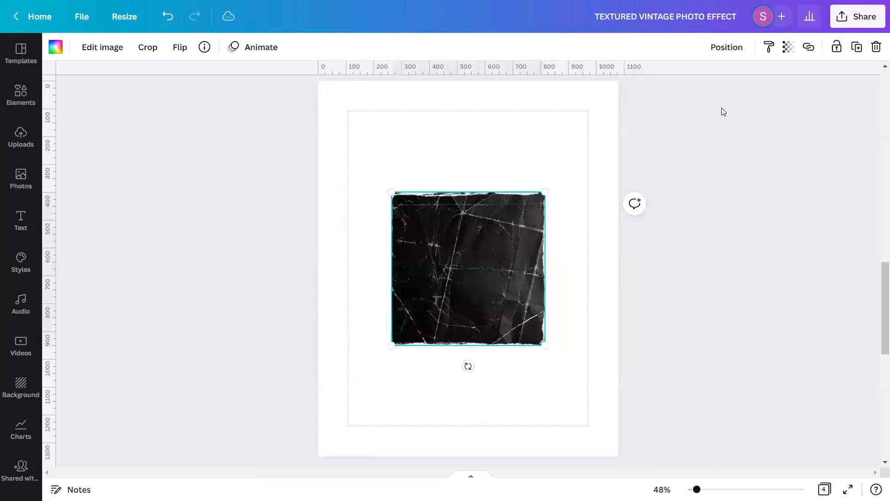
left_click(788, 47)
double_click(777, 76)
type("40")
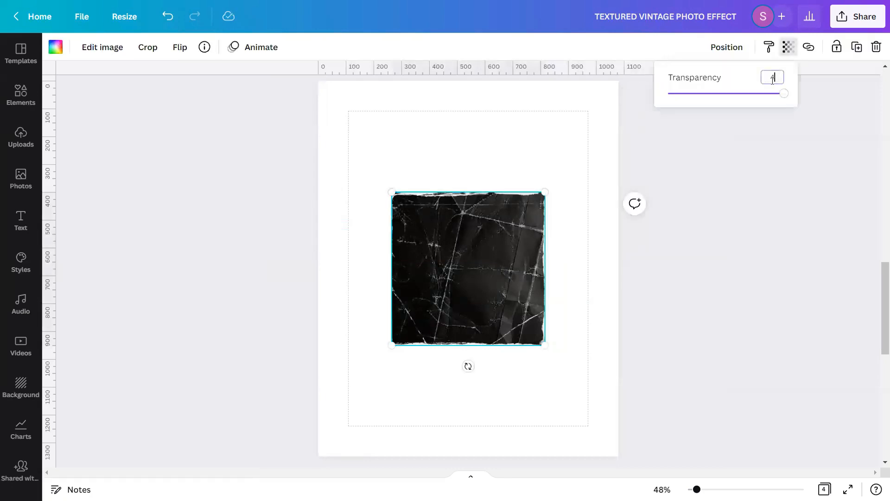
left_click(574, 353)
Move the semi-transparent black paper frame from page 3 onto the framed woman photo on page 2 and delete the emptied page
scroll(464, 395, "up", 4)
left_click_drag(464, 395, 469, 260)
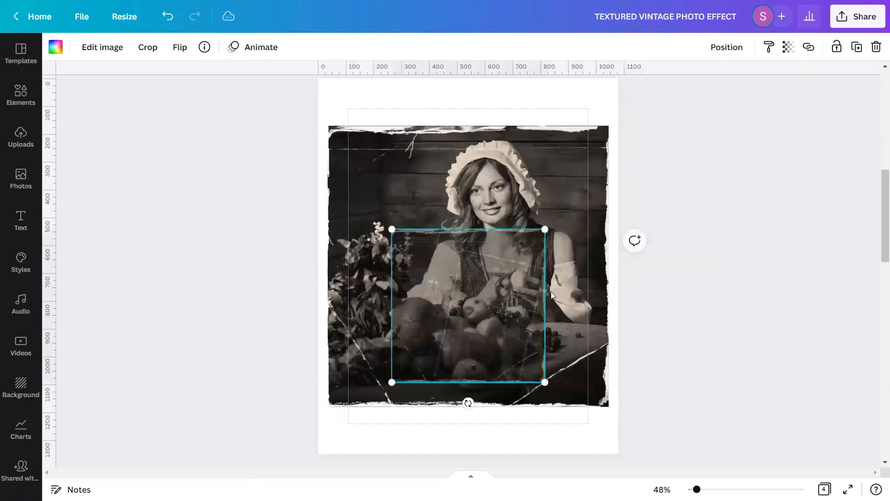
scroll(551, 291, "down", 3)
left_click(589, 360)
left_click_drag(876, 312, 878, 262)
Align the black paper frame with the framed photo's upper-left corner, enlarge it to cover the whole photo and select both layers
left_click_drag(479, 324, 413, 223)
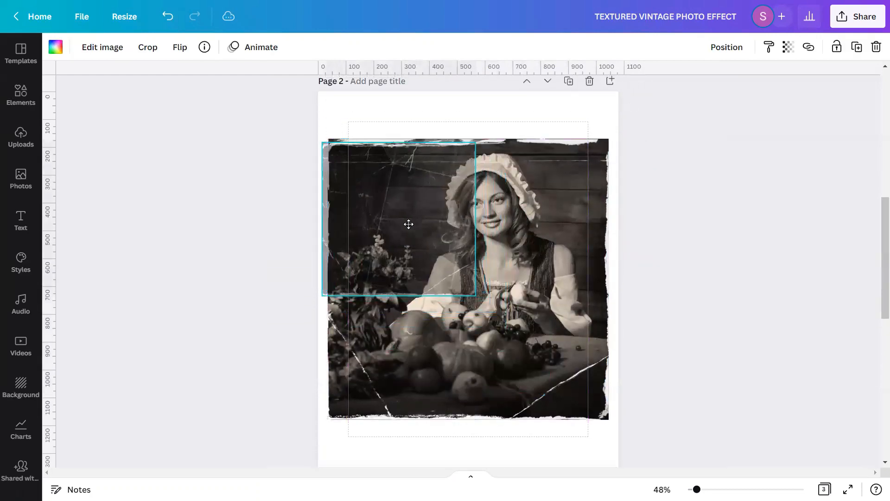
left_click_drag(482, 301, 590, 447)
left_click_drag(722, 339, 384, 219)
left_click(740, 48)
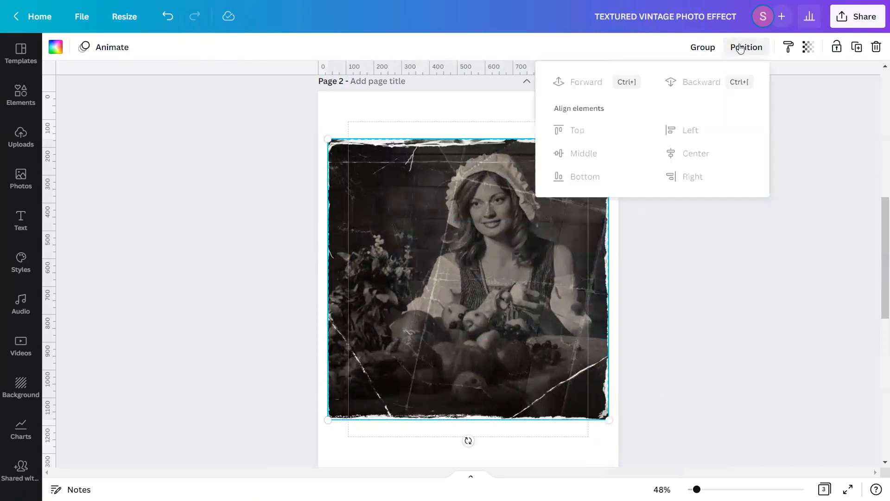
left_click(724, 272)
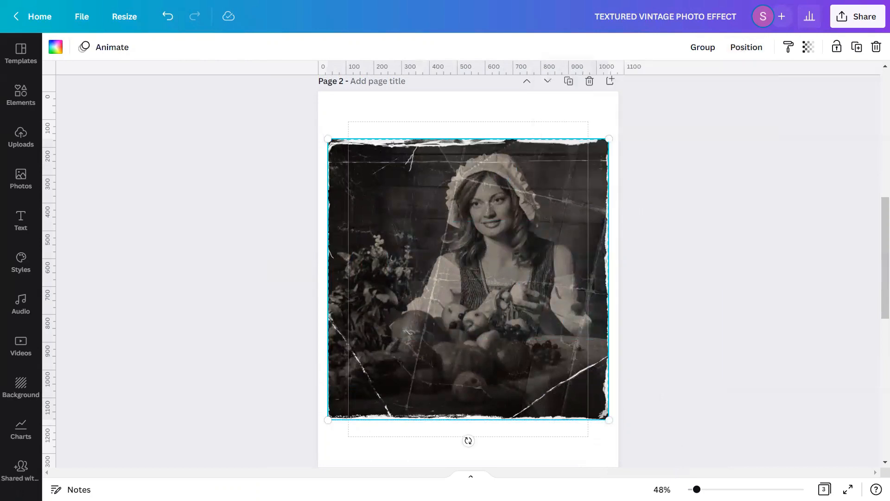
Examine the crease texture over the woman photo on page 2, both close up and at full-page size
scroll(695, 285, "up", 6)
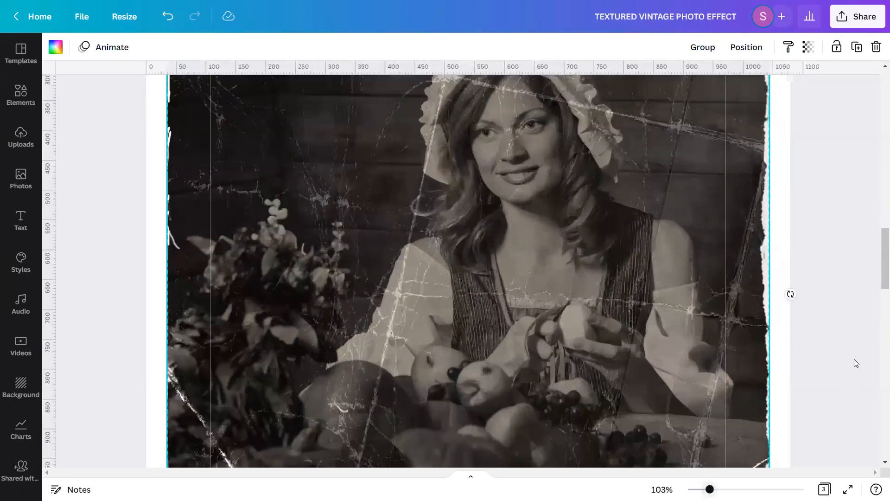
left_click_drag(882, 272, 876, 265)
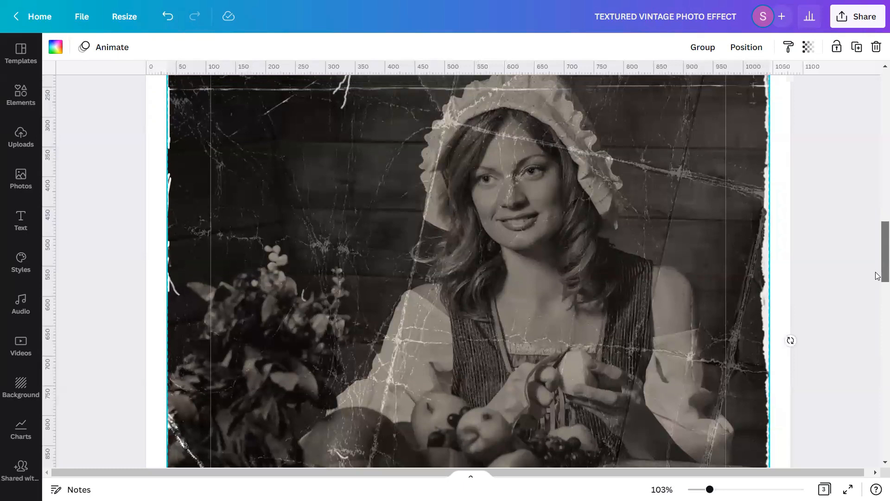
scroll(880, 298, "down", 5)
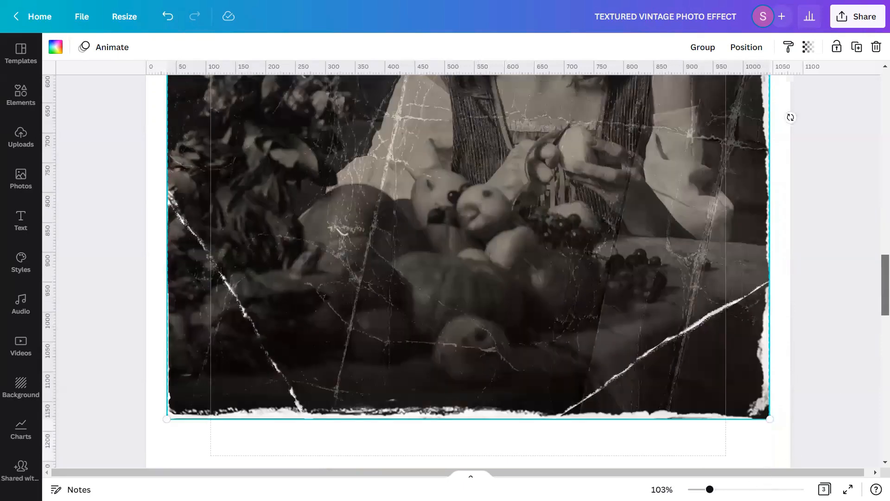
scroll(878, 315, "down", 8, "ctrl")
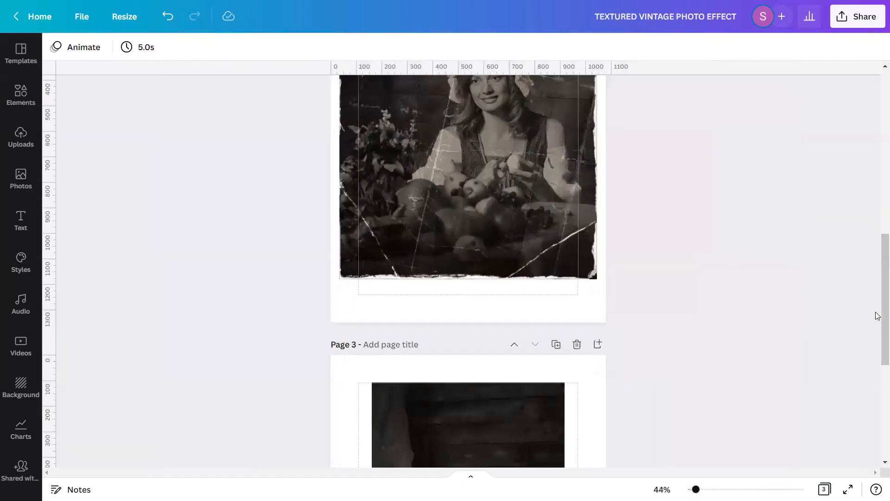
scroll(877, 276, "up", 3)
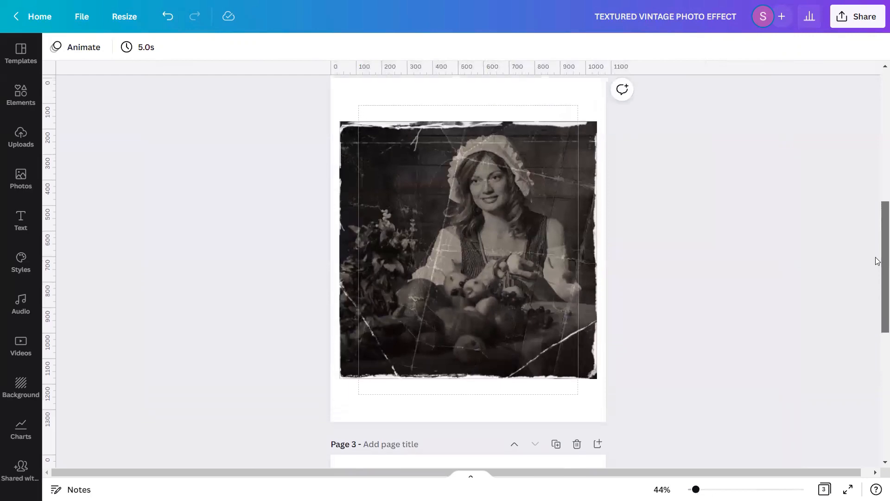
scroll(877, 261, "up", 1)
left_click_drag(695, 489, 697, 489)
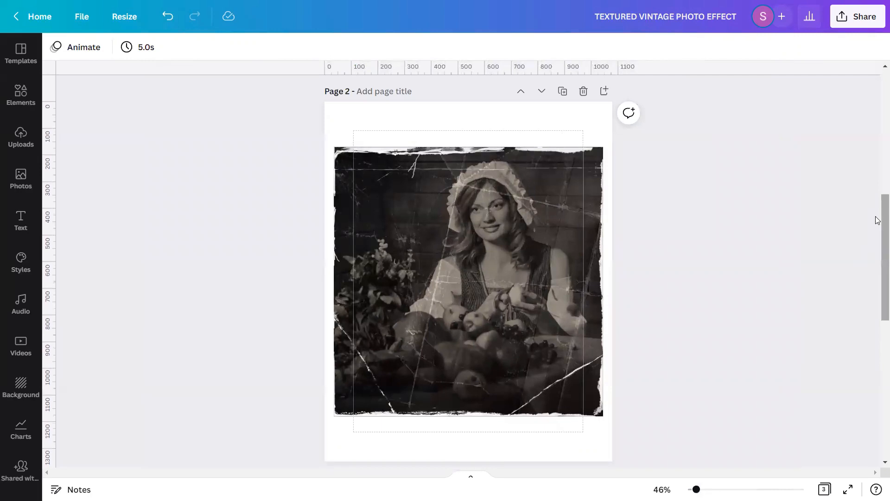
Move the uncropped duotone woman photo from page 3 onto page 2 and delete the emptied page
scroll(877, 255, "down", 8)
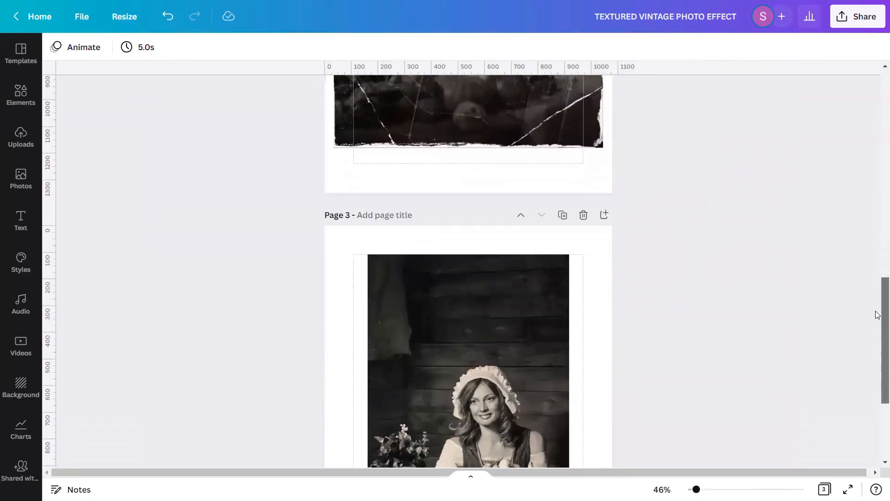
scroll(877, 314, "down", 4)
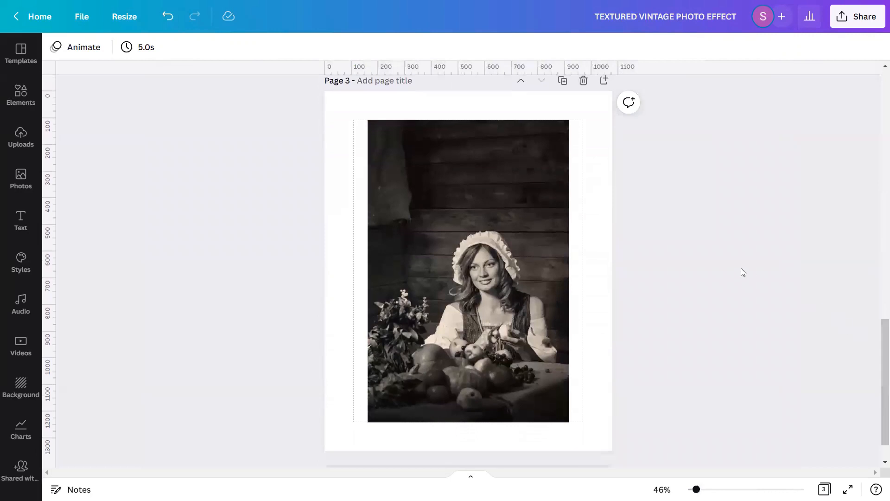
left_click_drag(488, 309, 485, 95)
scroll(491, 314, "up", 5)
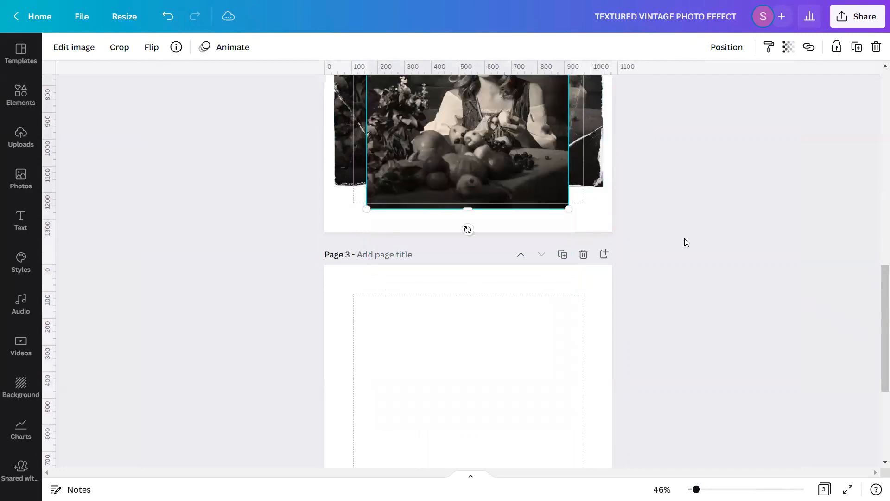
left_click(684, 238)
left_click_drag(882, 304, 876, 286)
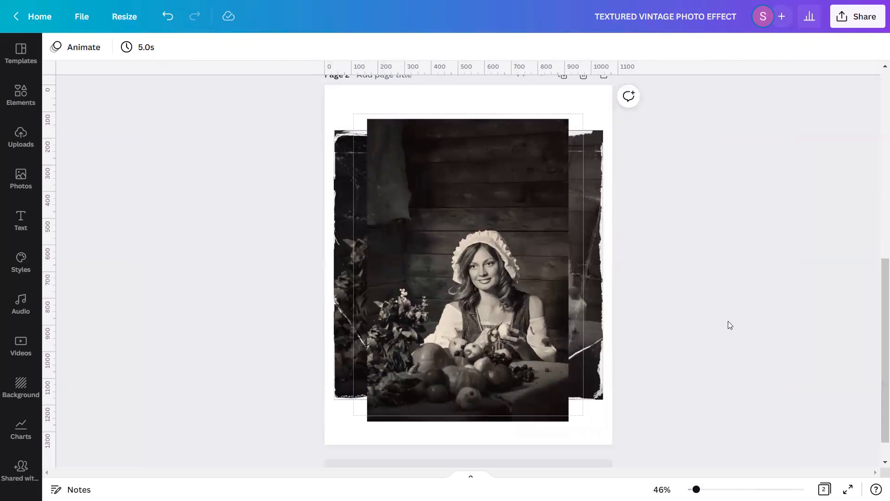
Adjust the uncropped woman photo on page 2 to brightness -3, contrast 5 and saturation 15
left_click(469, 267)
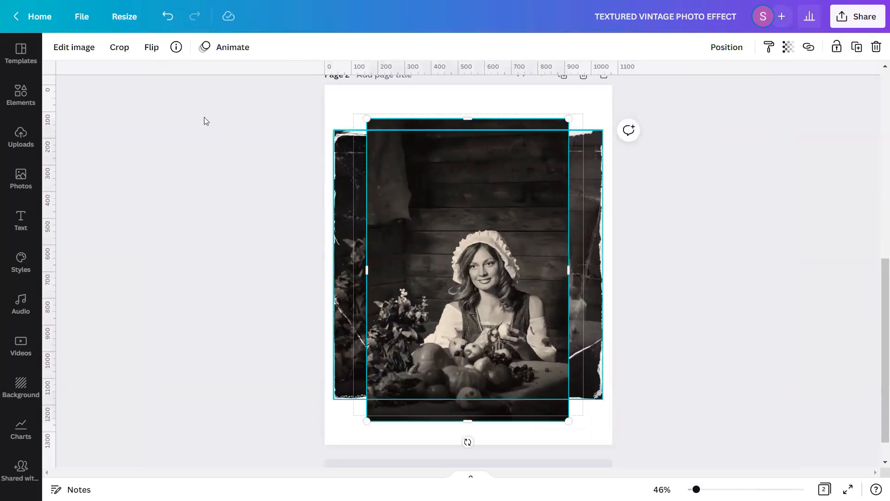
left_click(71, 48)
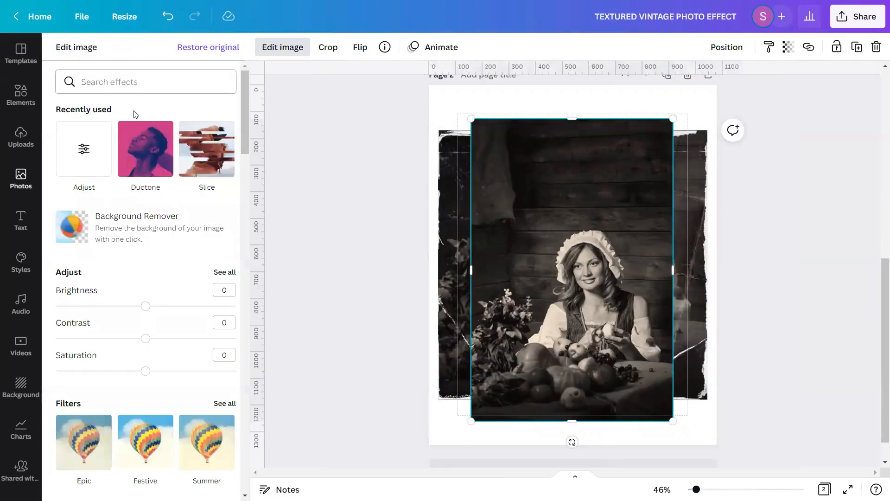
left_click(224, 272)
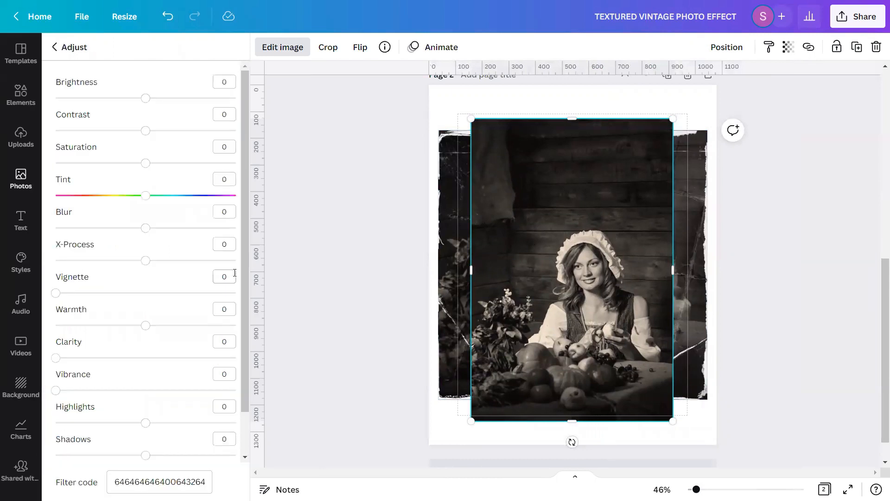
left_click(230, 81)
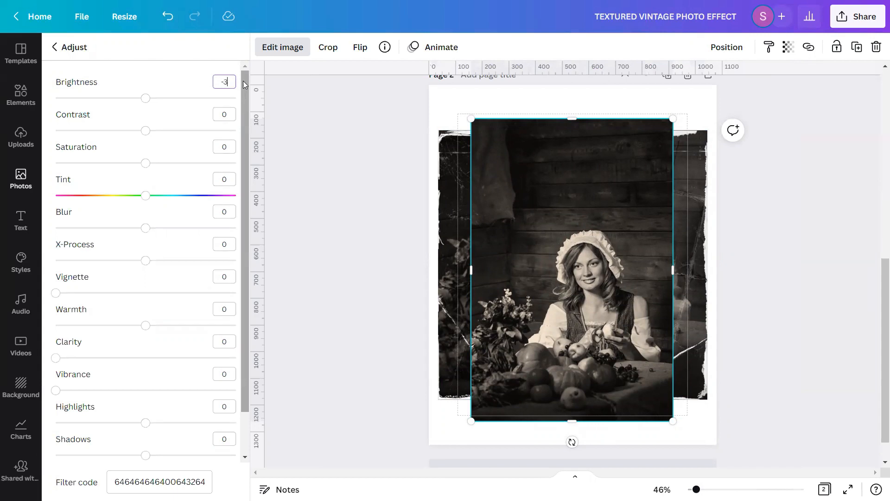
type("-3")
left_click(230, 114)
type("5")
left_click(232, 147)
type("15")
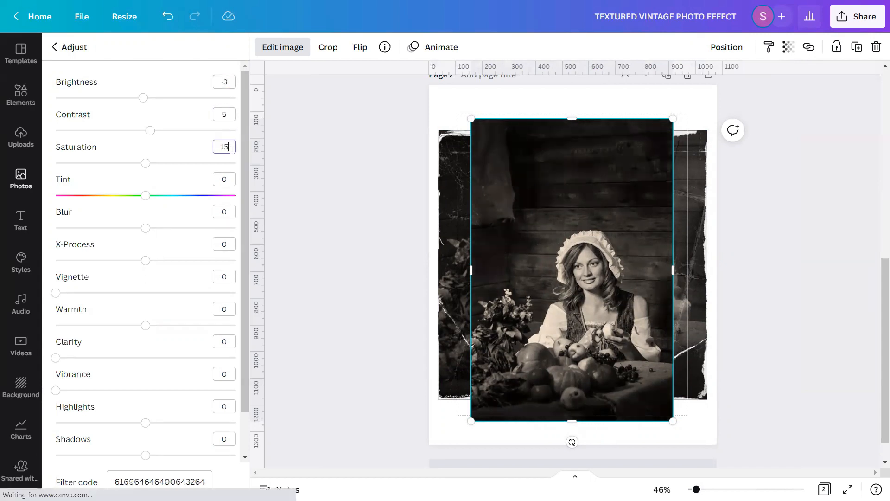
Set the uncropped woman photo's blur to 24 and shadows to -15, and close the image adjustments
left_click(231, 213)
type("24")
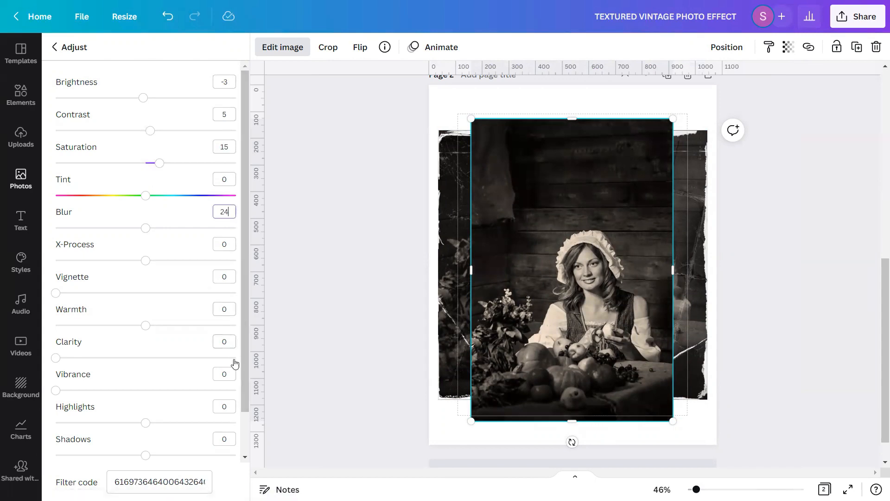
left_click(225, 440)
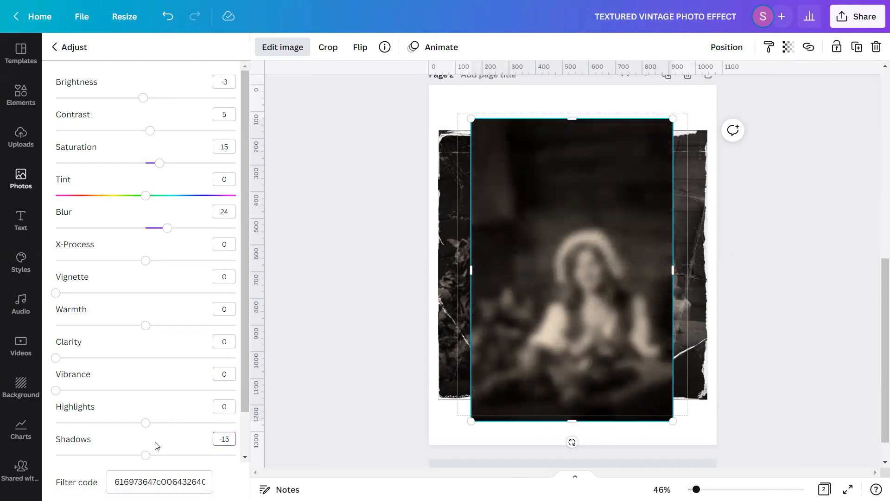
left_click_drag(244, 371, 243, 435)
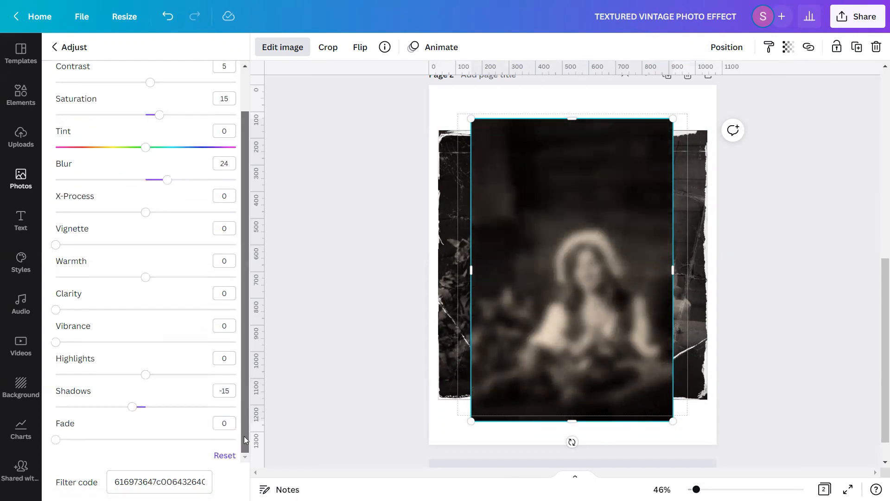
left_click(773, 254)
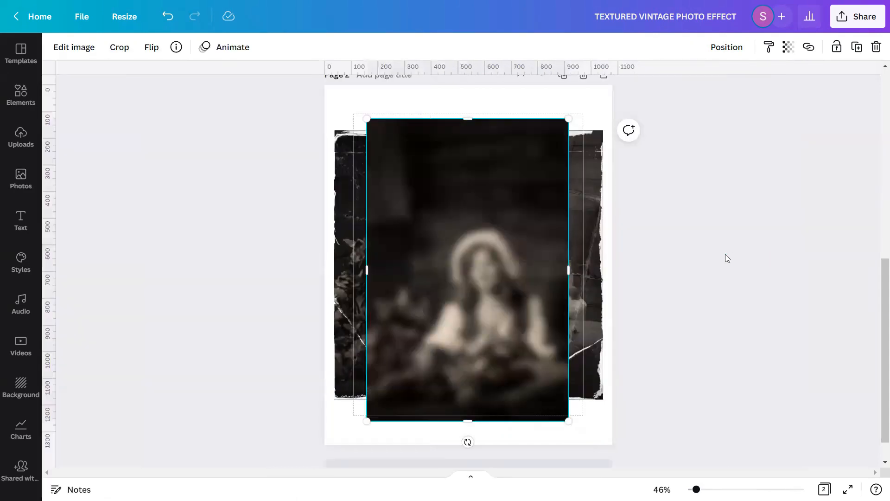
Set the blurred woman photo as the background of page 2 and present the design full screen
right_click(505, 246)
left_click(536, 443)
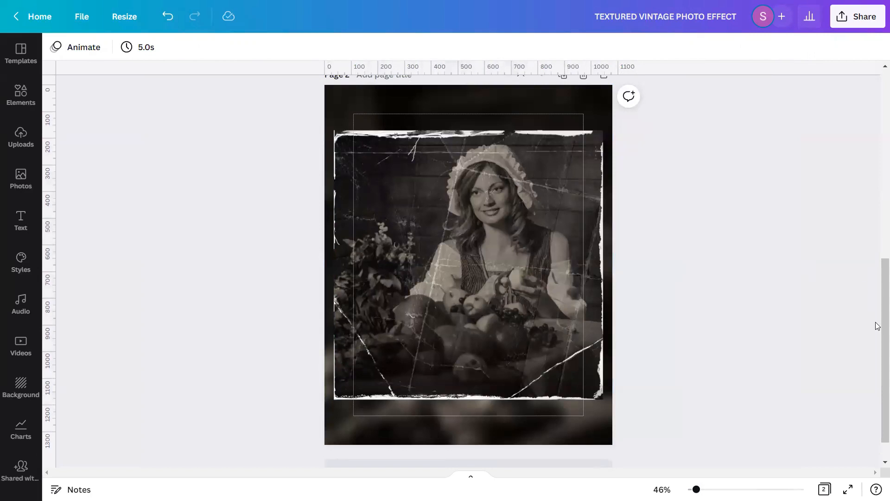
scroll(878, 325, "up", 2)
left_click(847, 490)
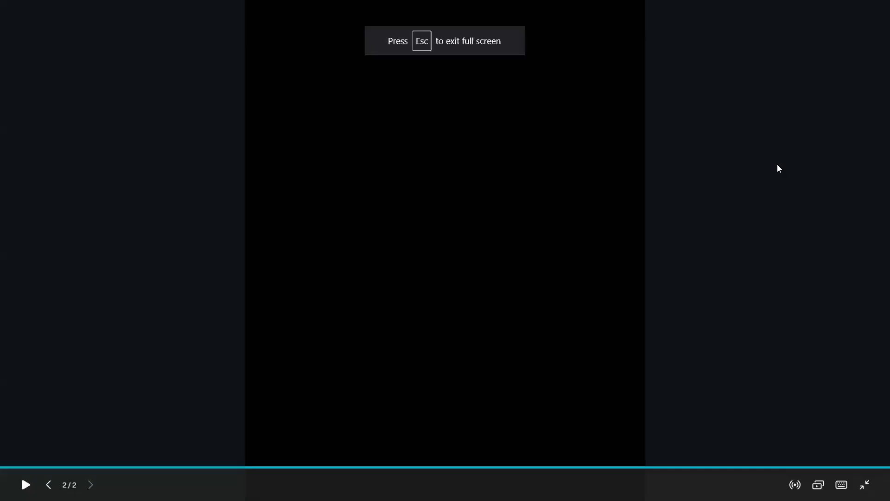